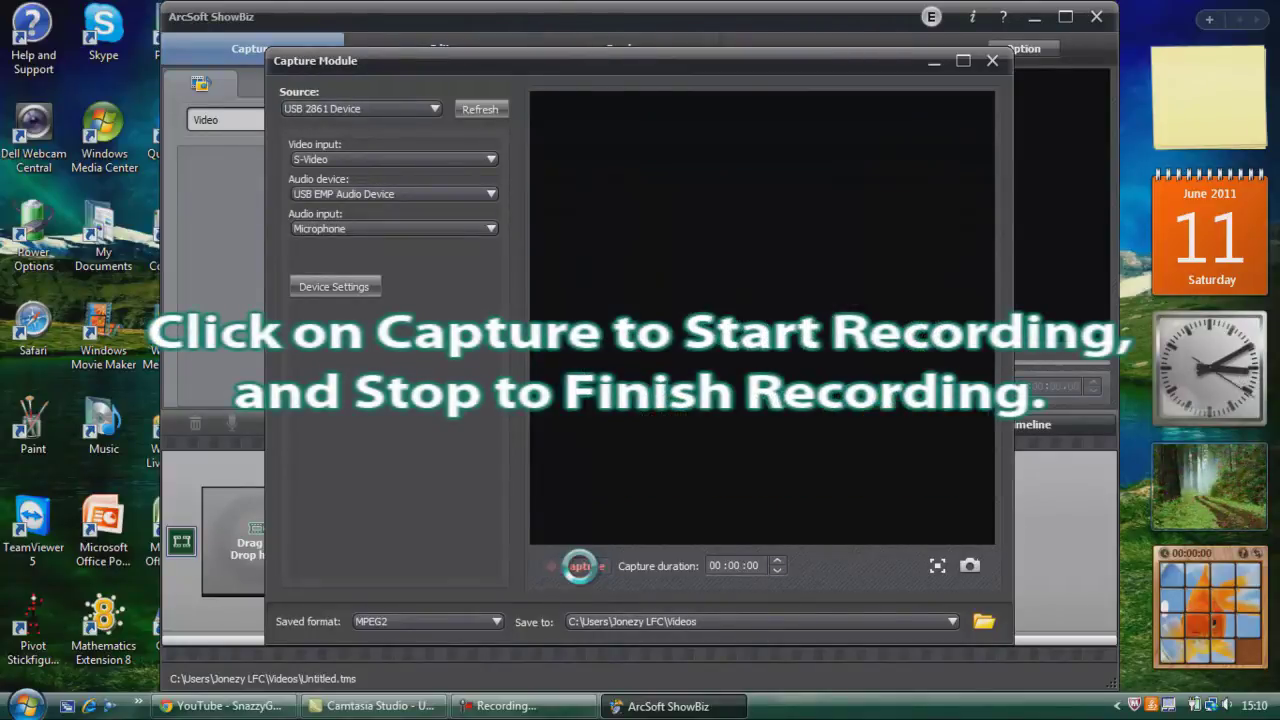
Record a gameplay clip from the USB 2861 Device and add the captured clip to the storyboard.
click(580, 566)
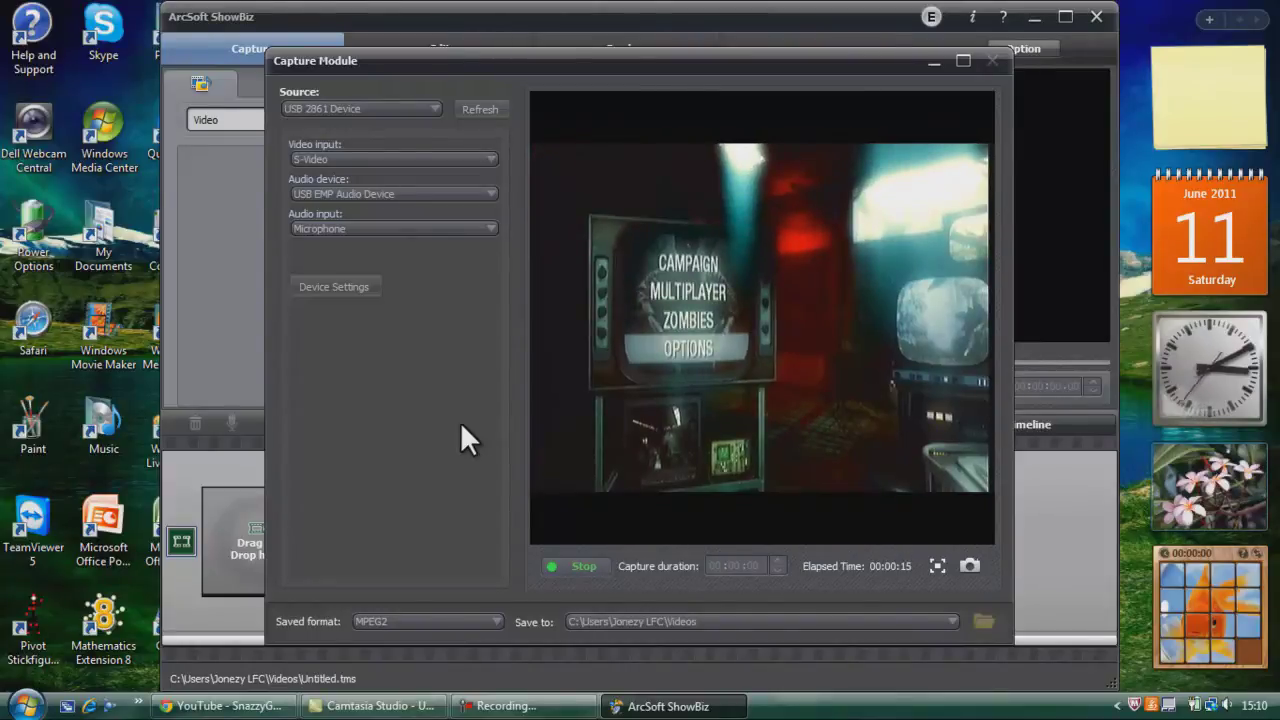
click(561, 566)
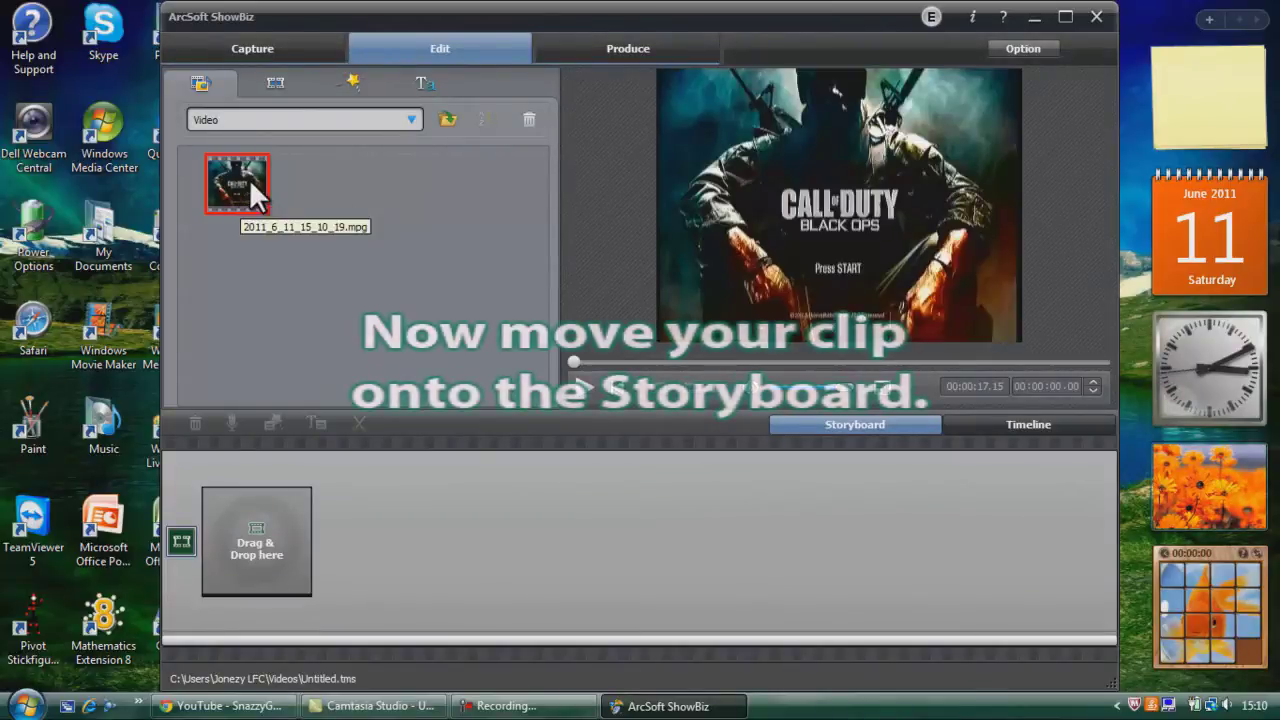
drag(250, 190, 270, 538)
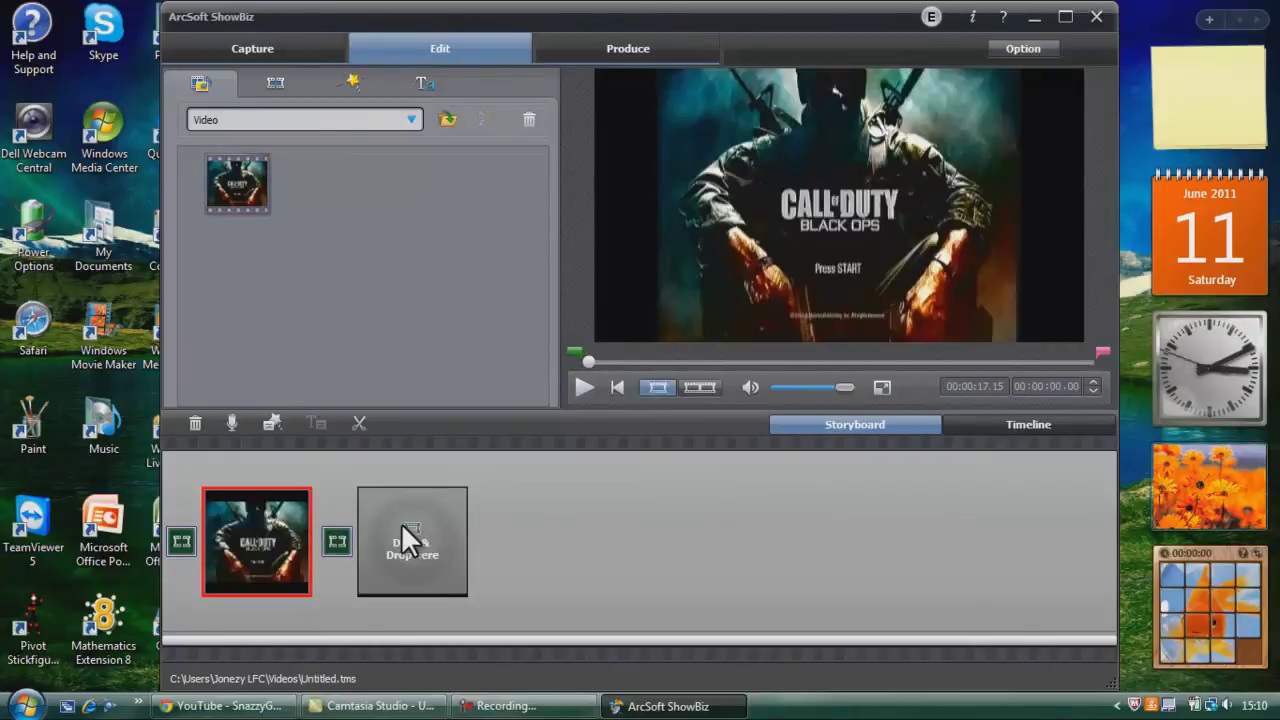
Export the storyboard as a High Quality MPEG2 file named Quality Test in the Documents folder.
click(599, 52)
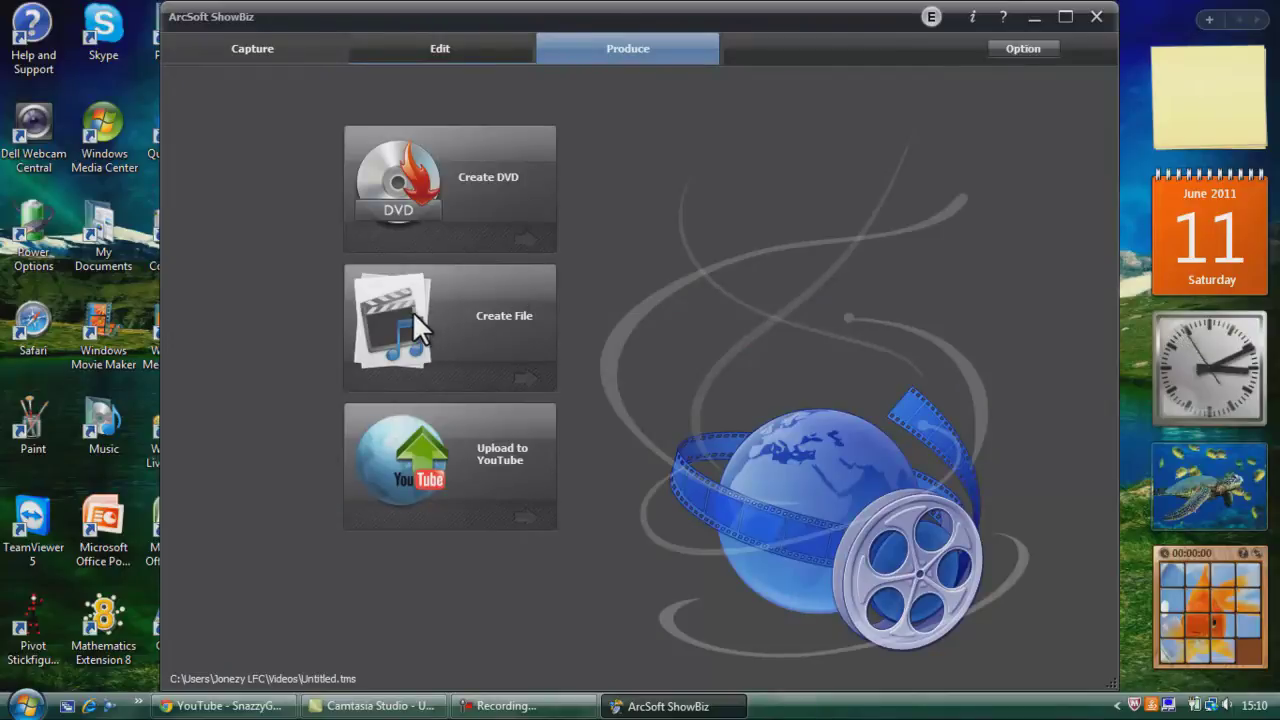
click(476, 325)
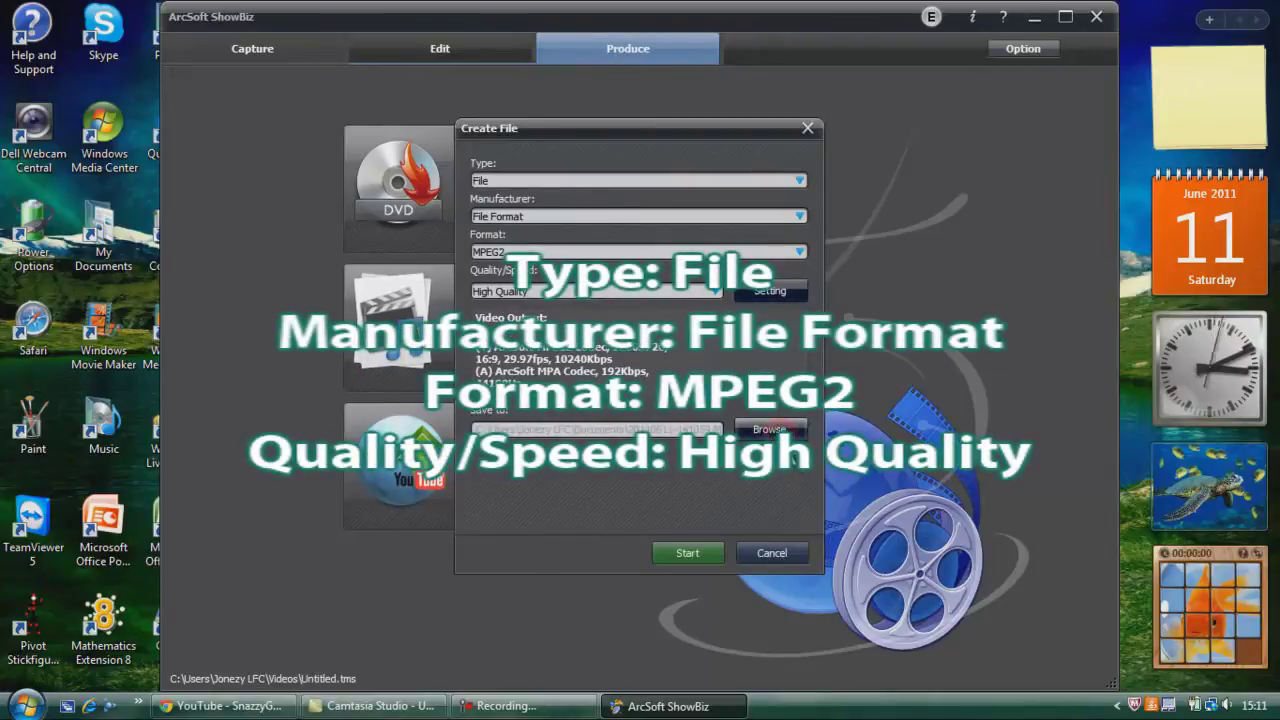
click(769, 429)
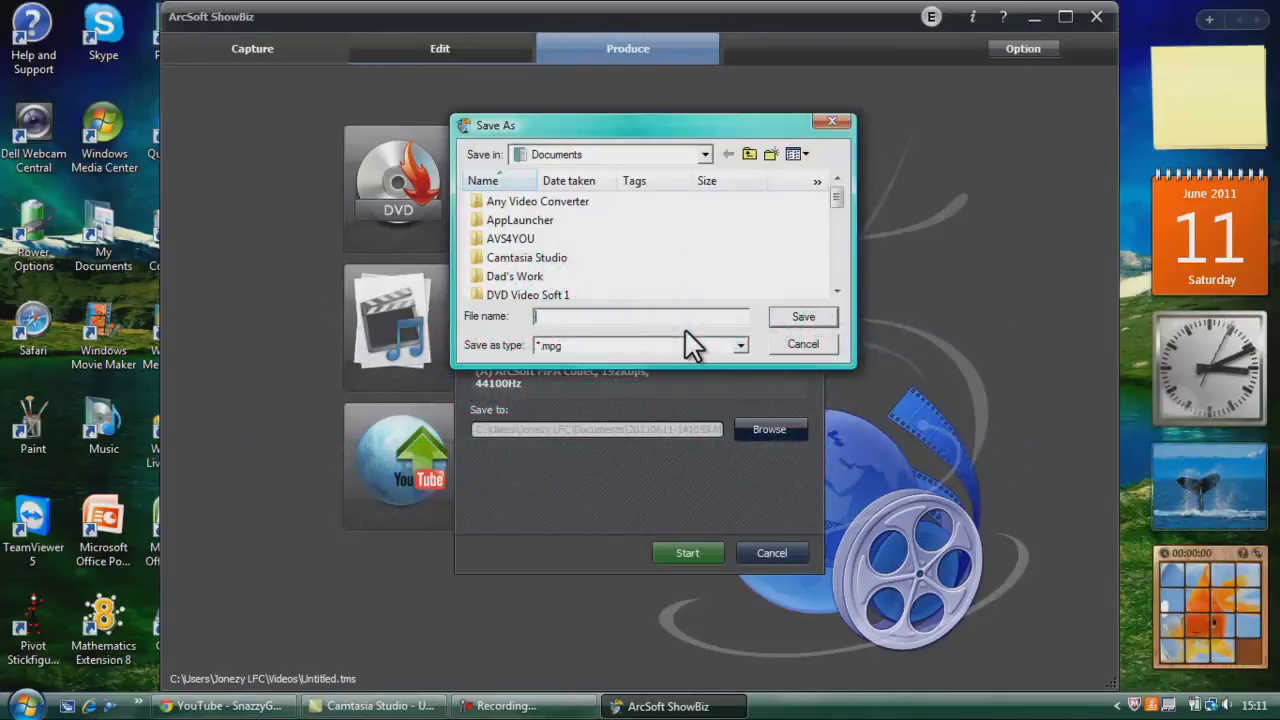
text(Qual)
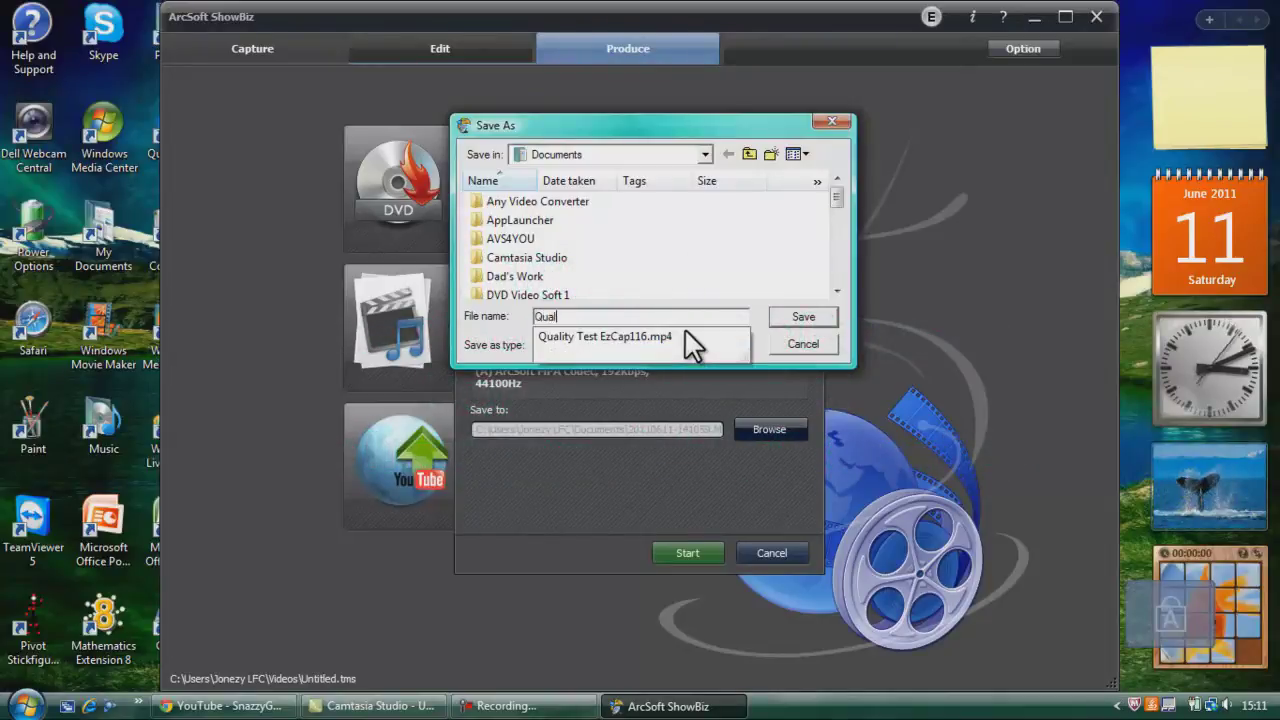
text(ity )
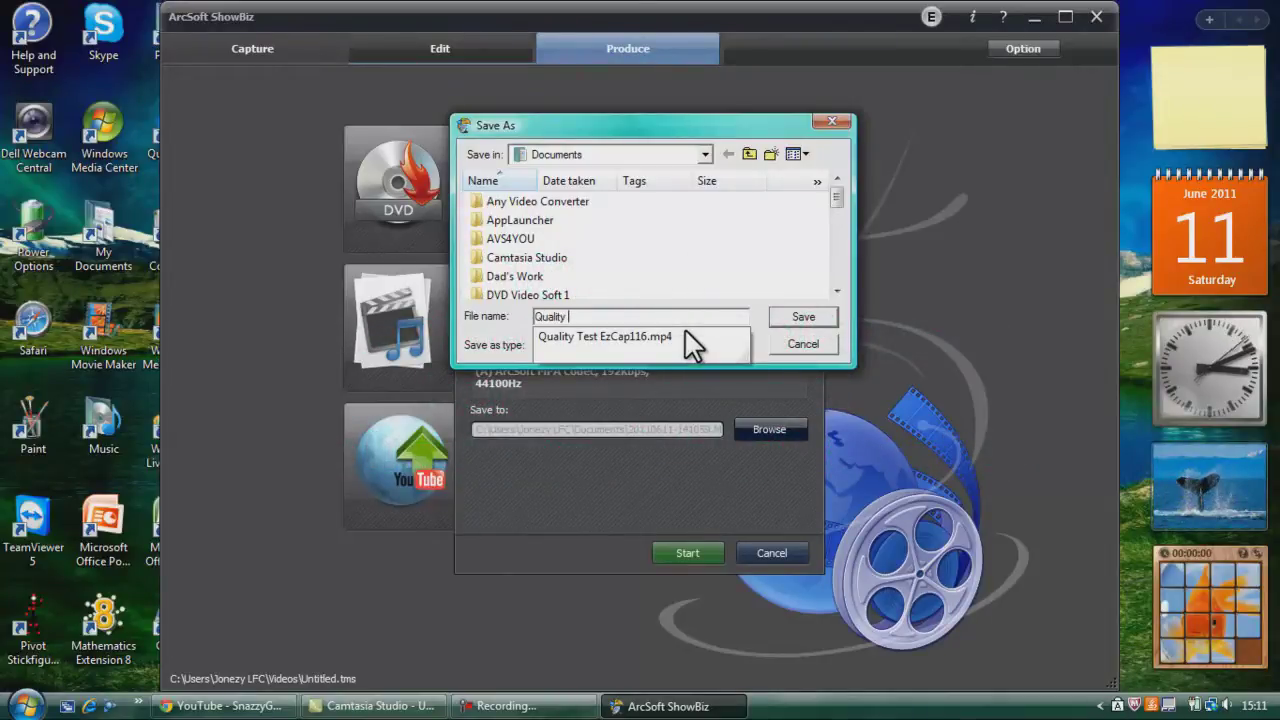
text(Test)
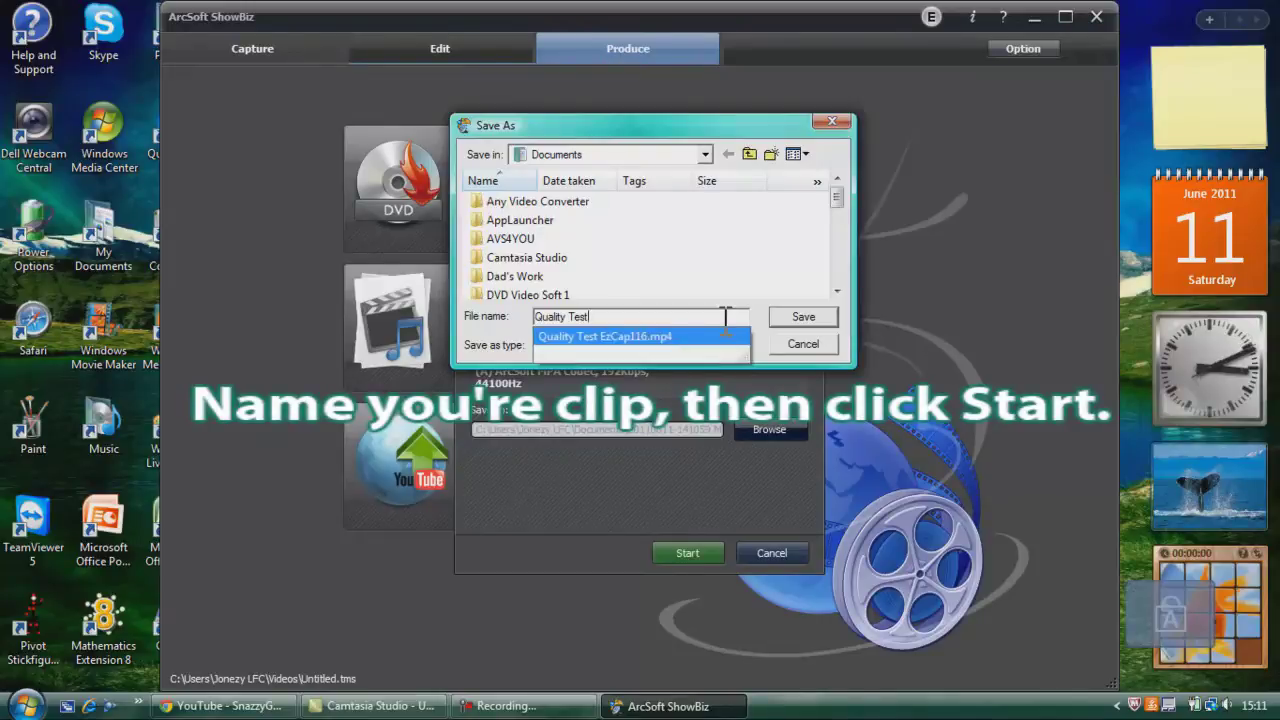
click(797, 316)
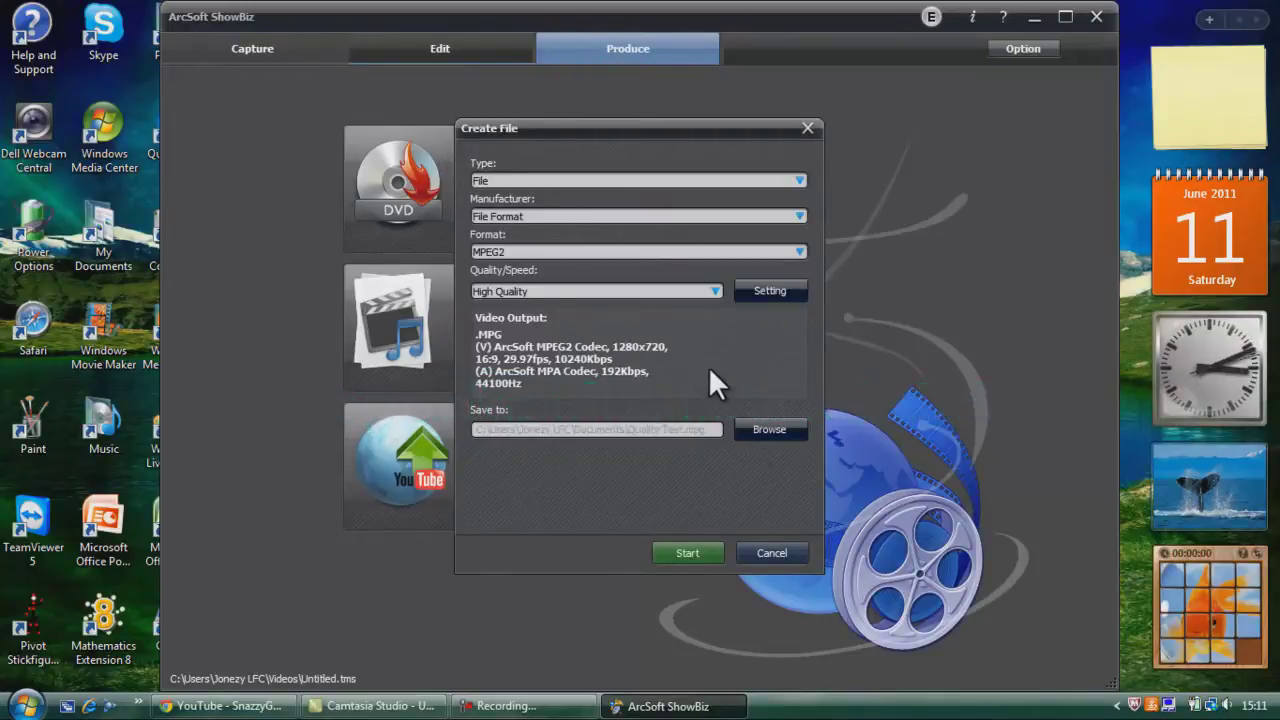
click(688, 555)
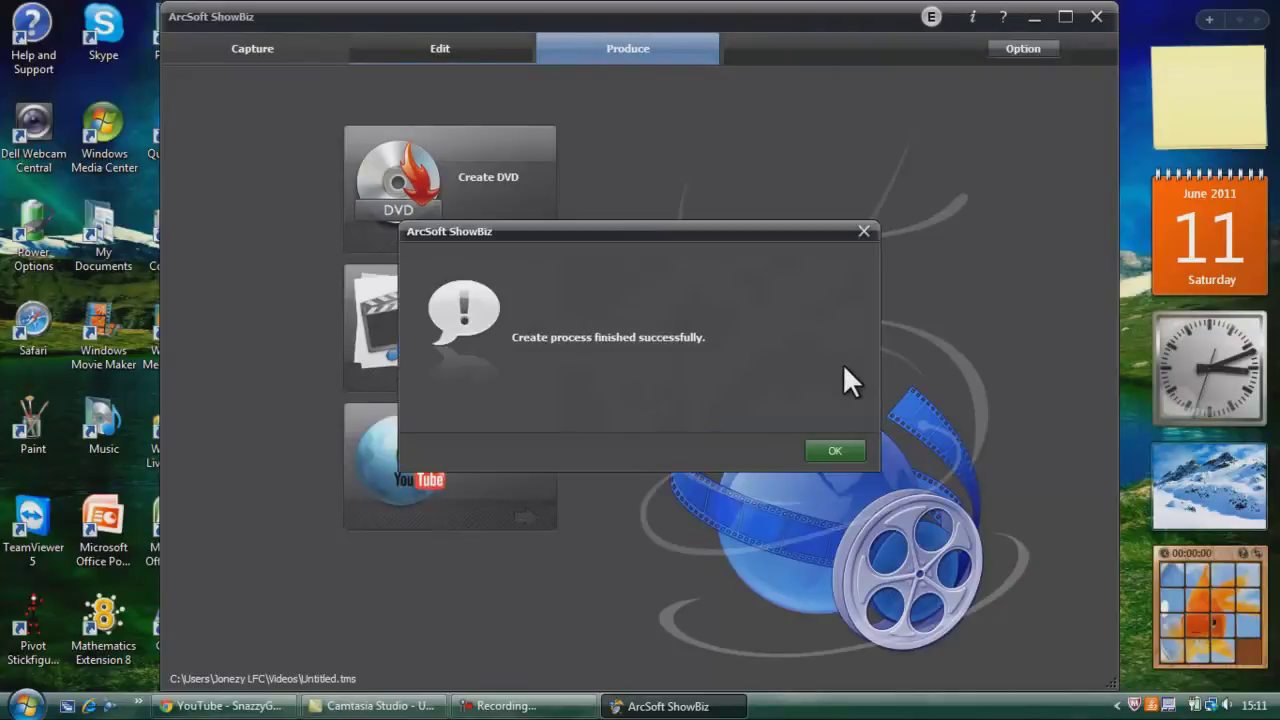
click(849, 455)
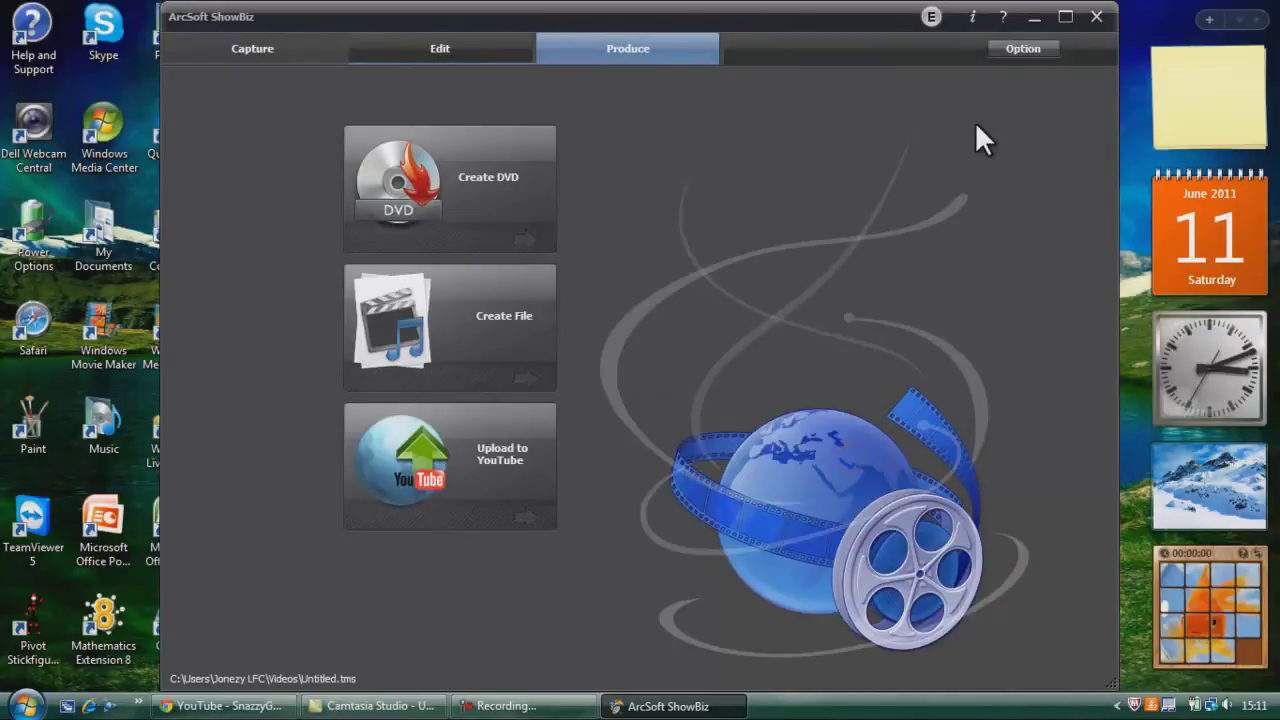
Exit ArcSoft ShowBiz without saving the project and open an empty project in Vegas Movie Studio HD Platinum 10.0.
click(1096, 17)
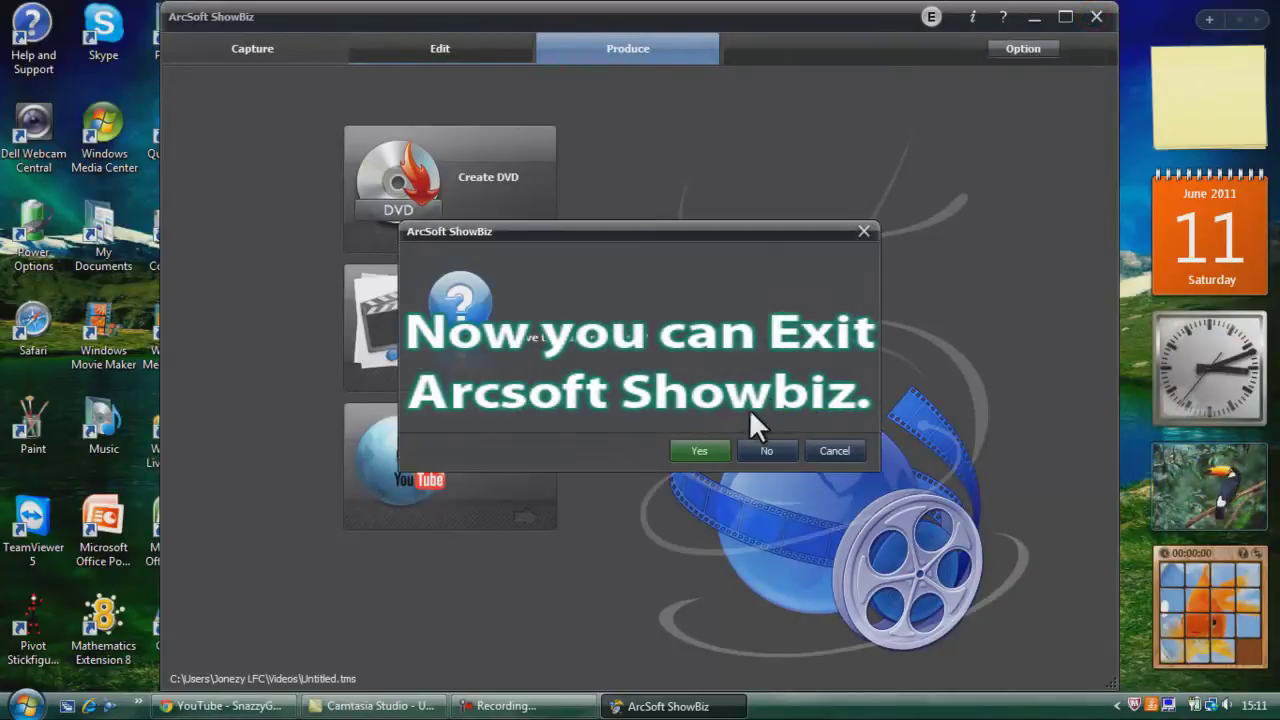
click(757, 450)
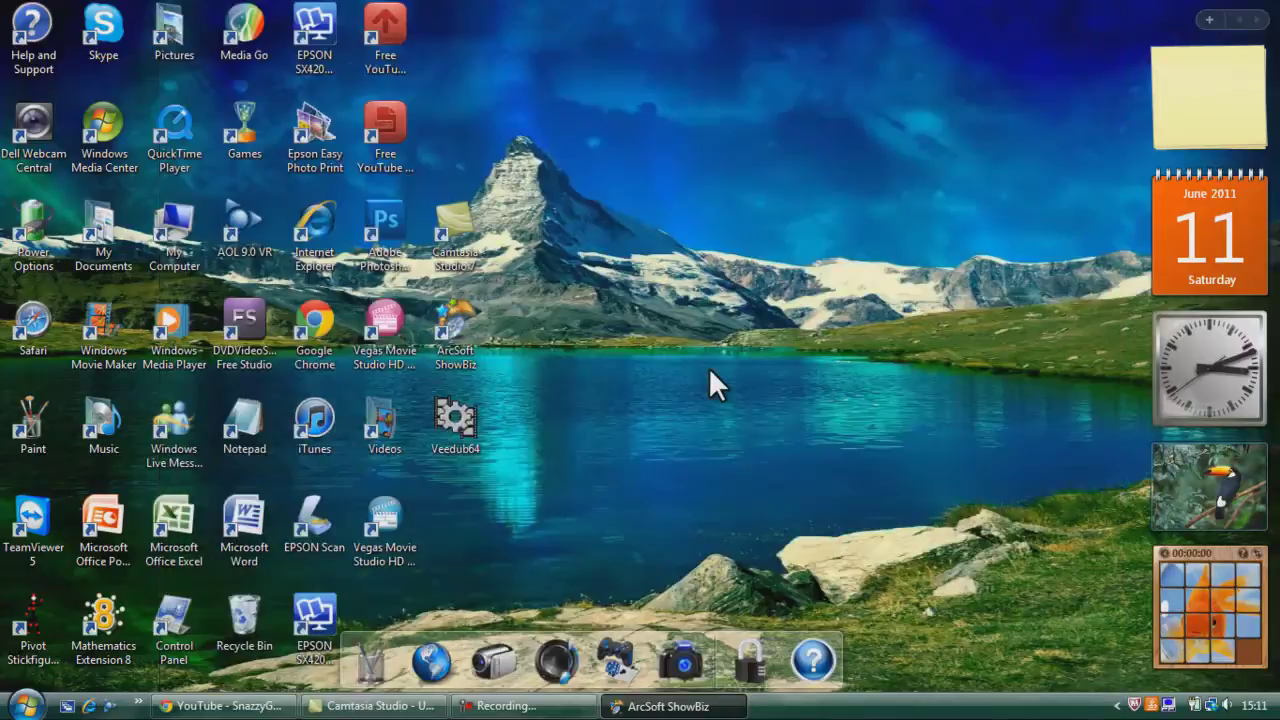
drag(400, 504, 509, 255)
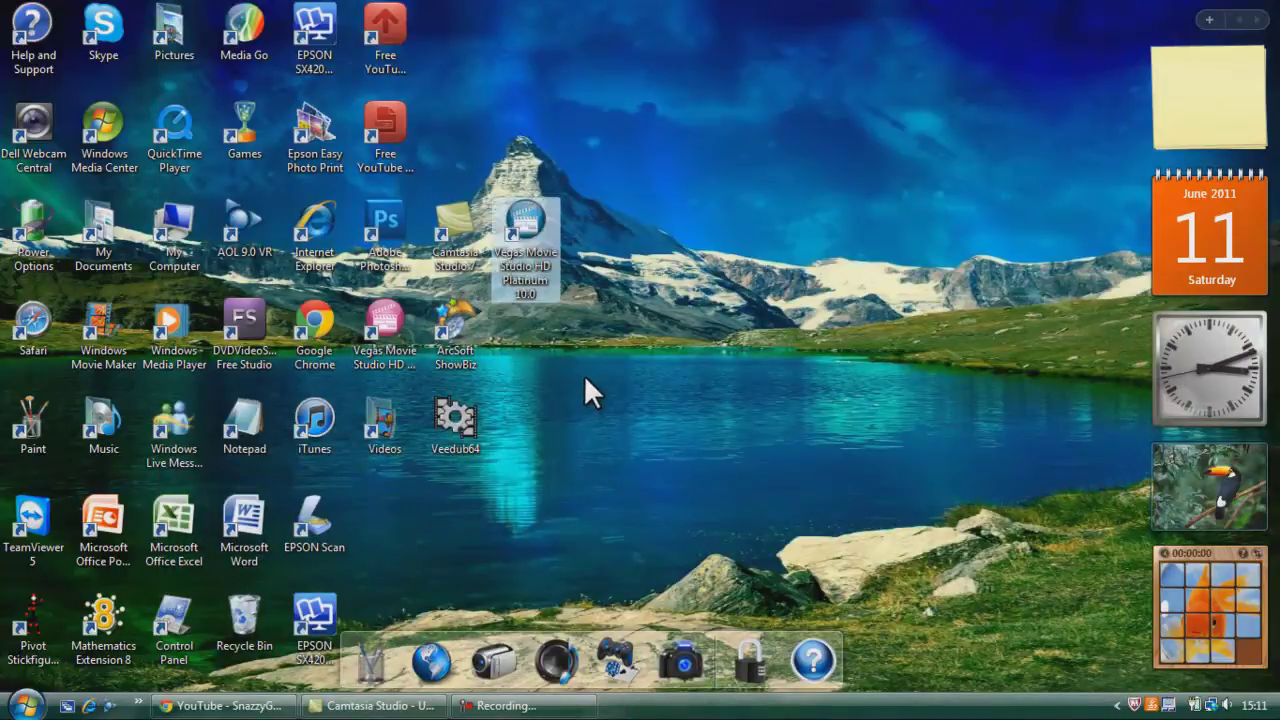
double_click(534, 260)
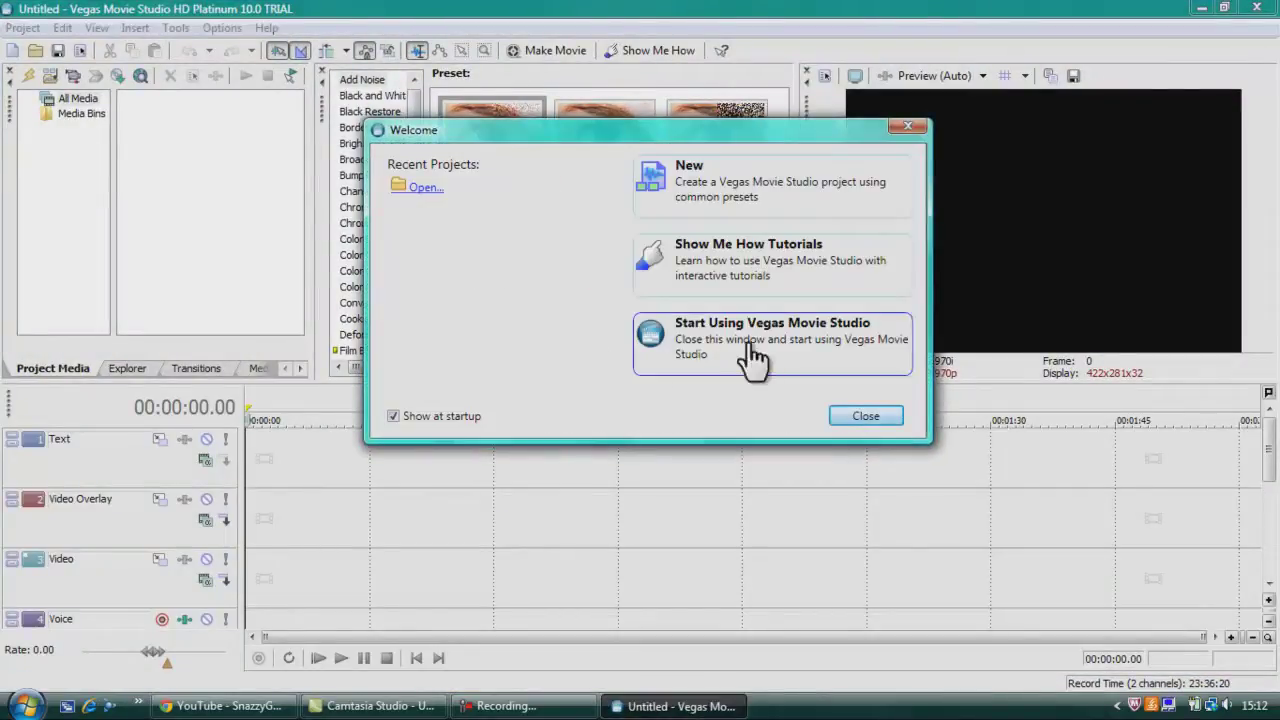
click(856, 413)
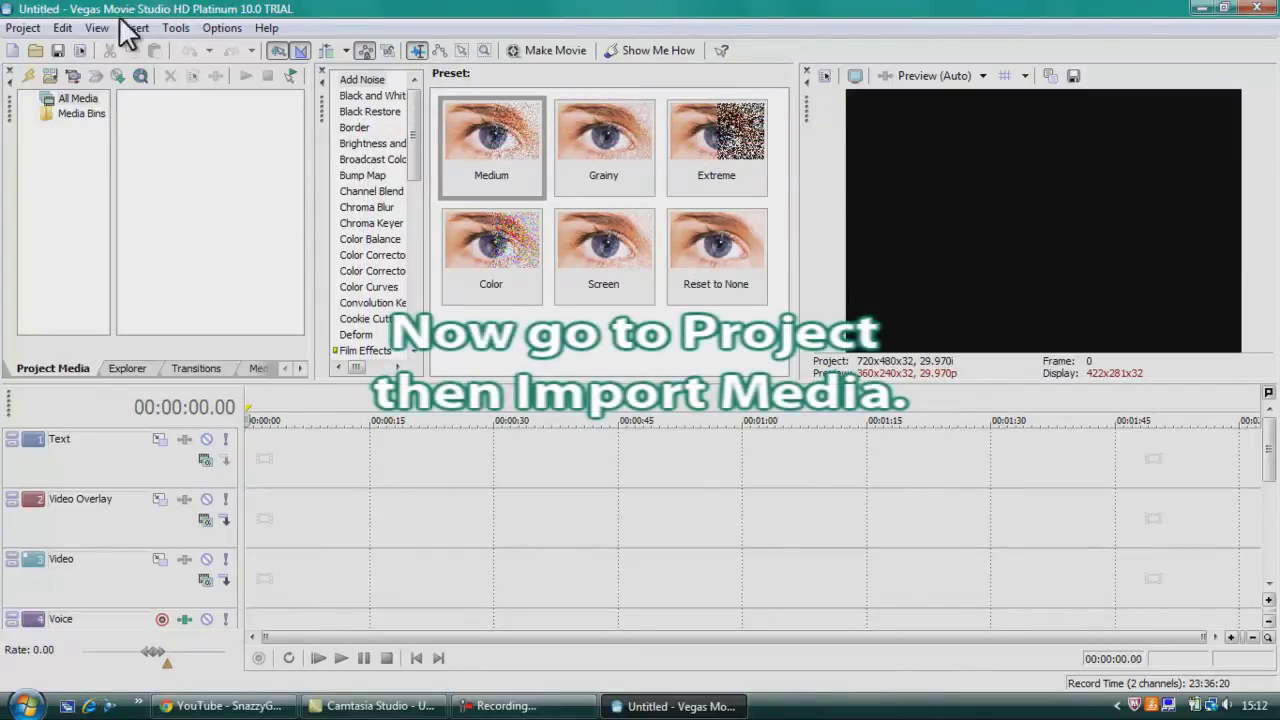
Import Quality Test.mpg from Documents and place it at the start of the Text track.
click(22, 28)
click(52, 206)
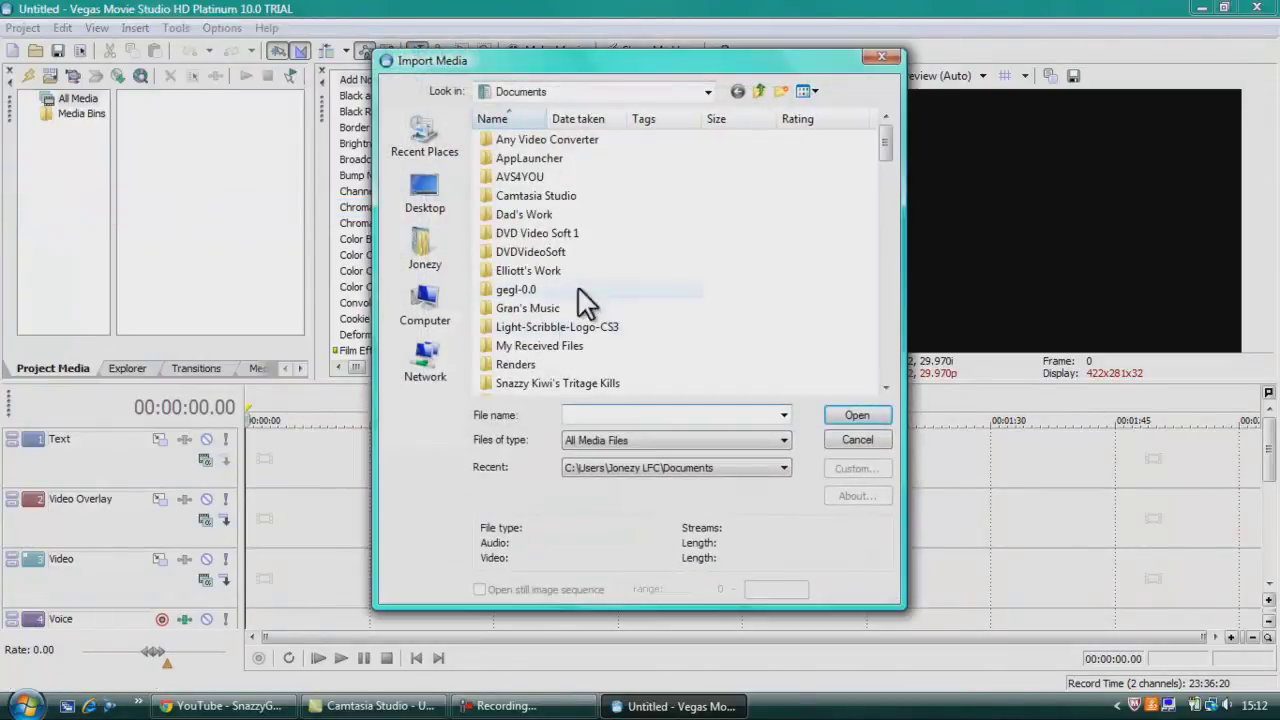
drag(885, 142, 889, 202)
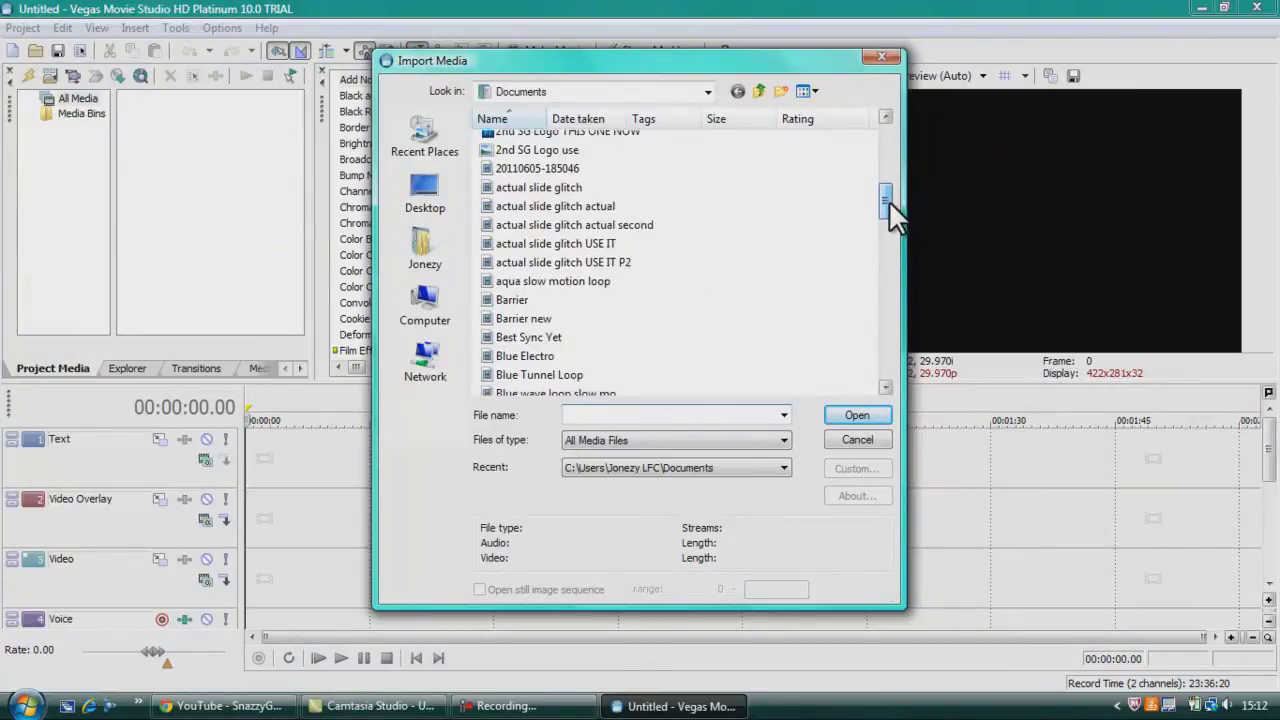
click(638, 415)
text(quality)
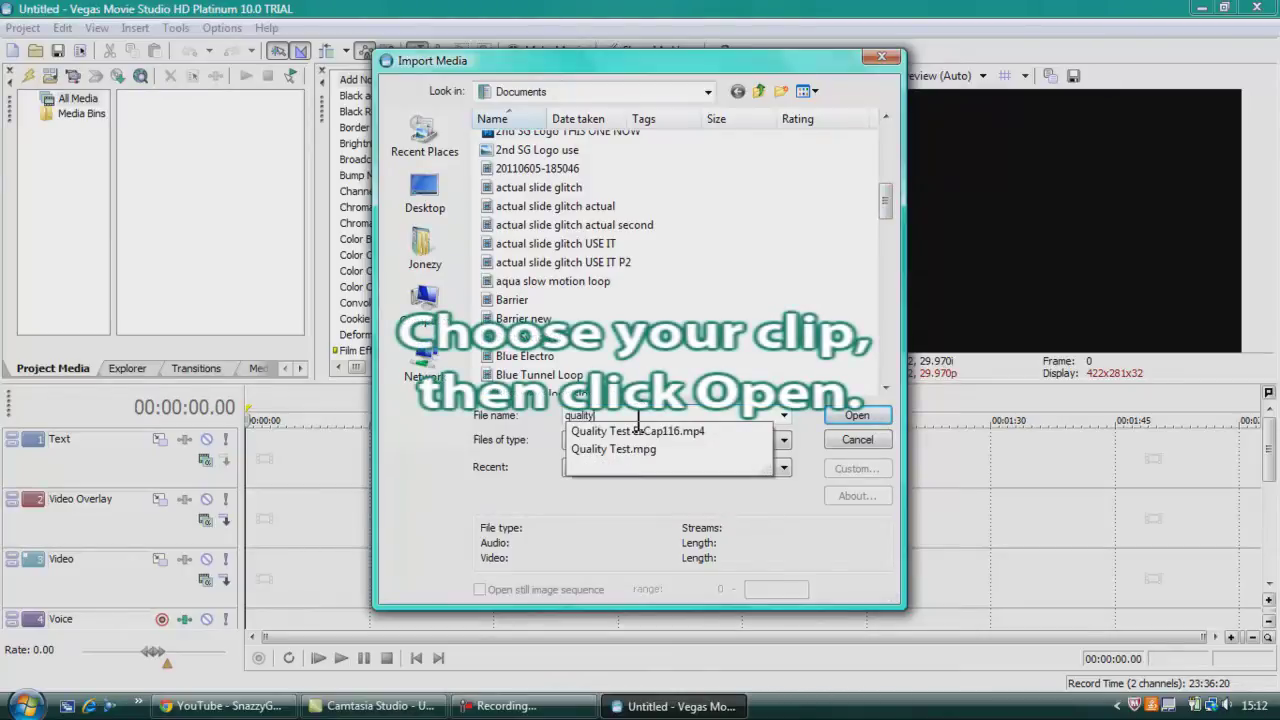
key(Down)
key(Down)
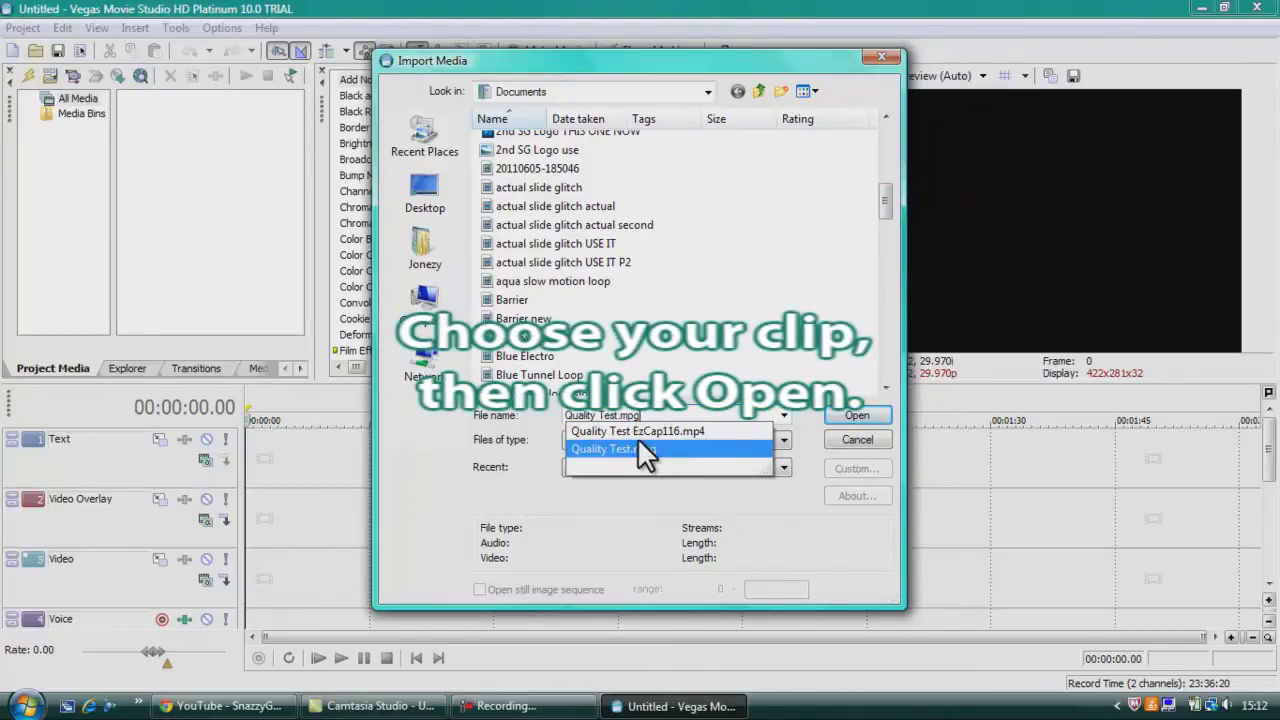
click(640, 449)
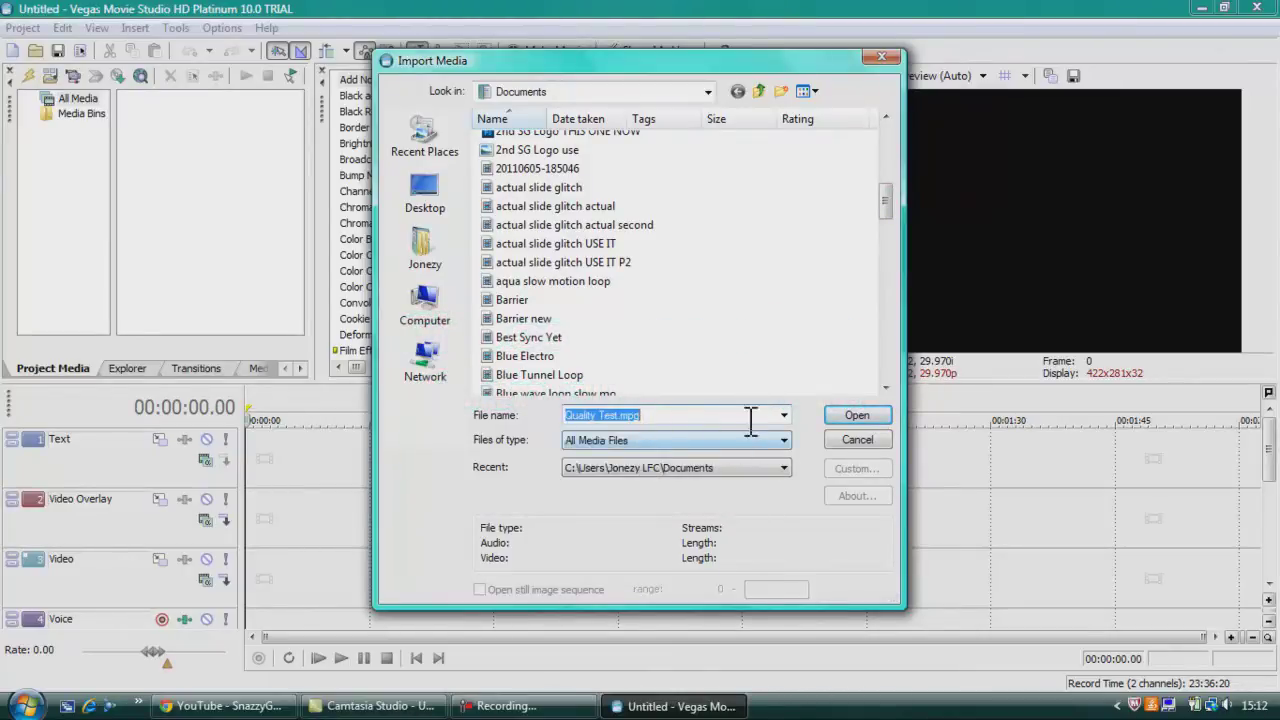
click(840, 417)
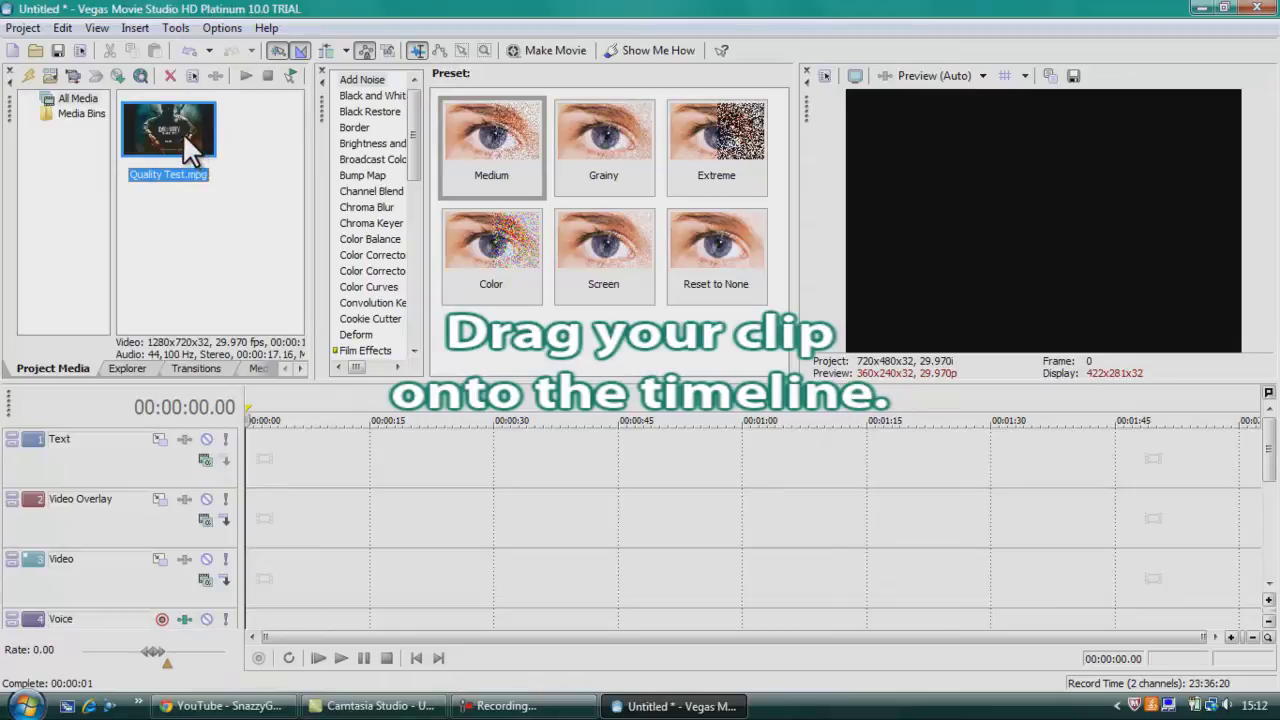
drag(182, 132, 249, 448)
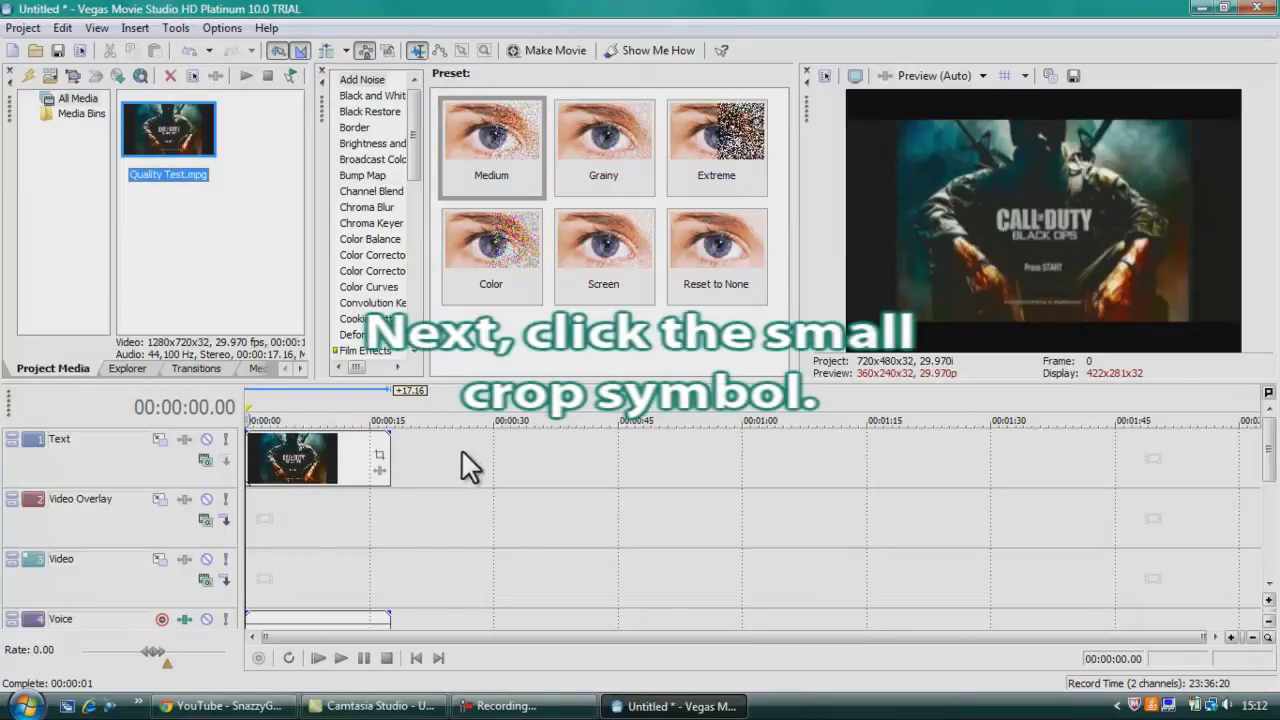
Crop the black side bars off the clip with Event Pan/Crop, narrowing the frame to a width of about 917.
click(382, 456)
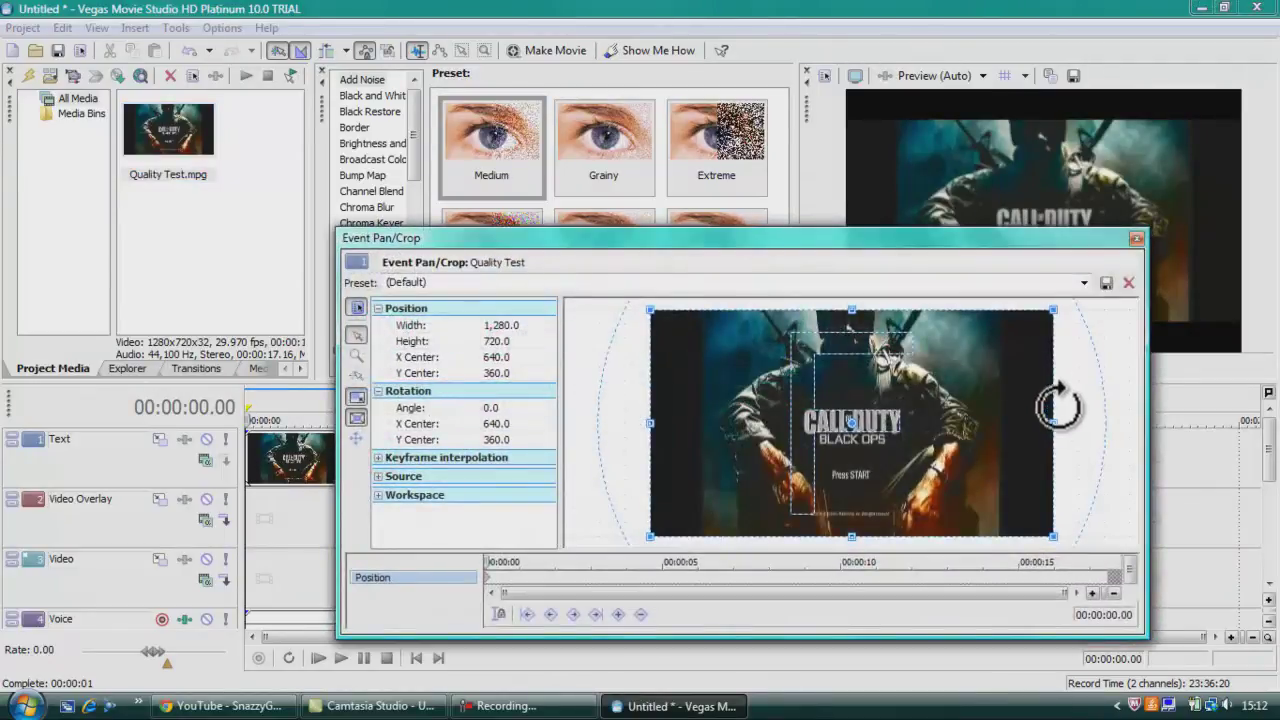
drag(1049, 423, 996, 434)
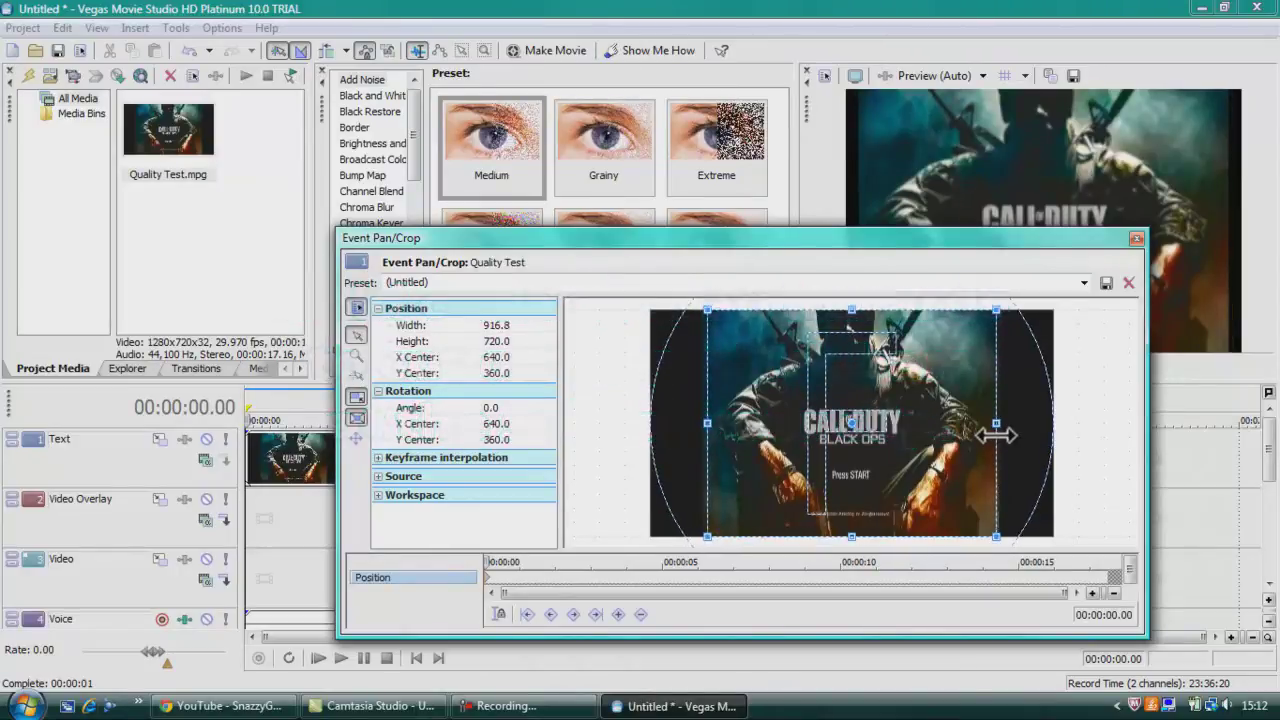
click(1136, 239)
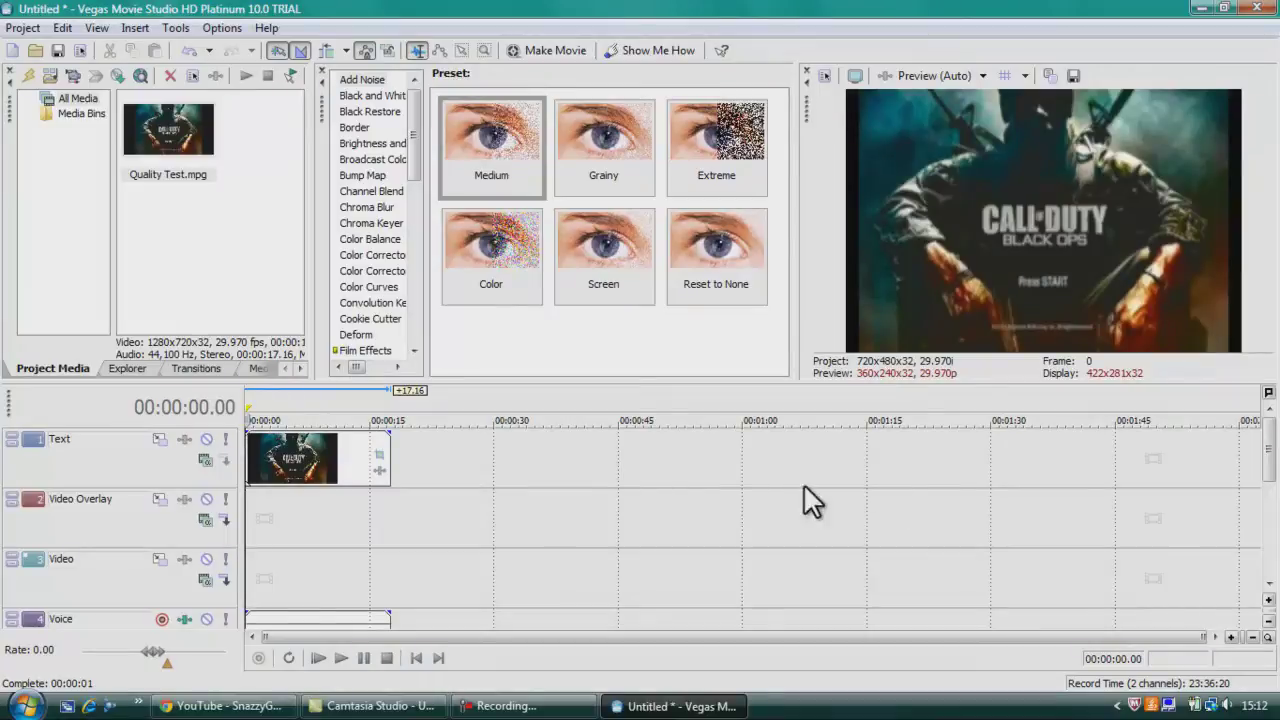
Turn off Loop and Maintain aspect ratio in the video clip's properties and set it to Disable resample.
drag(410, 135, 415, 186)
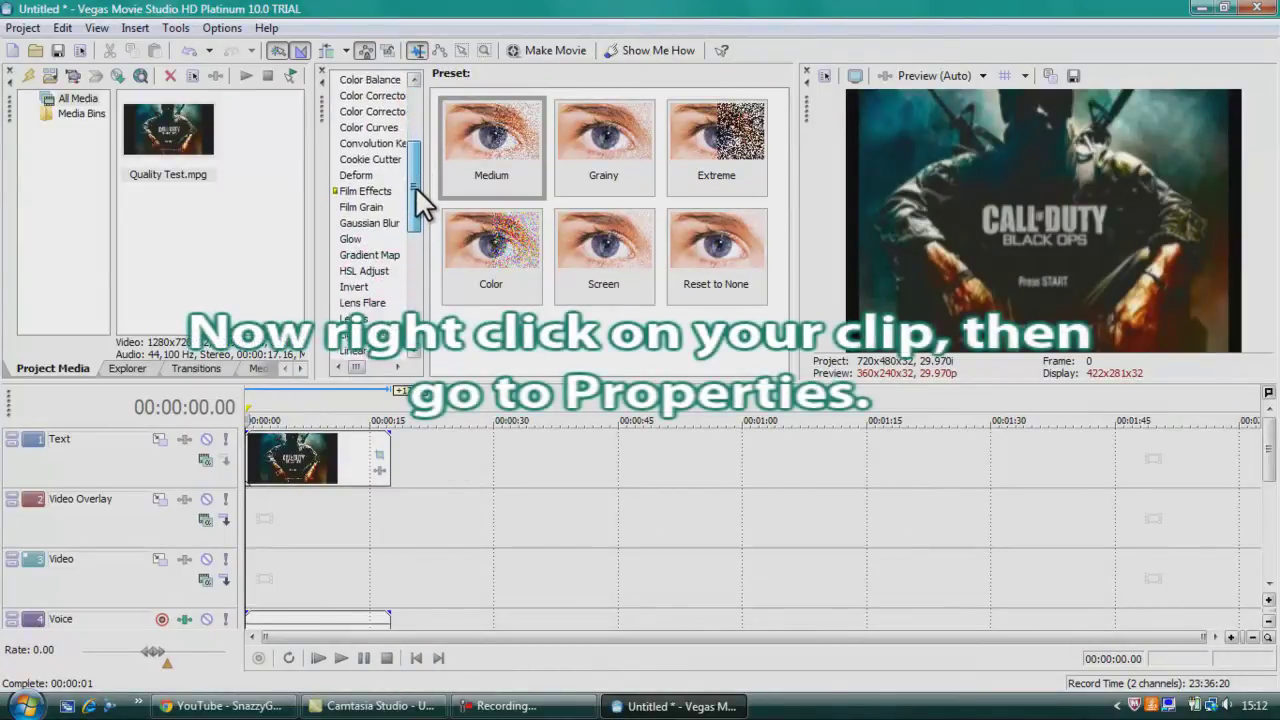
right_click(339, 457)
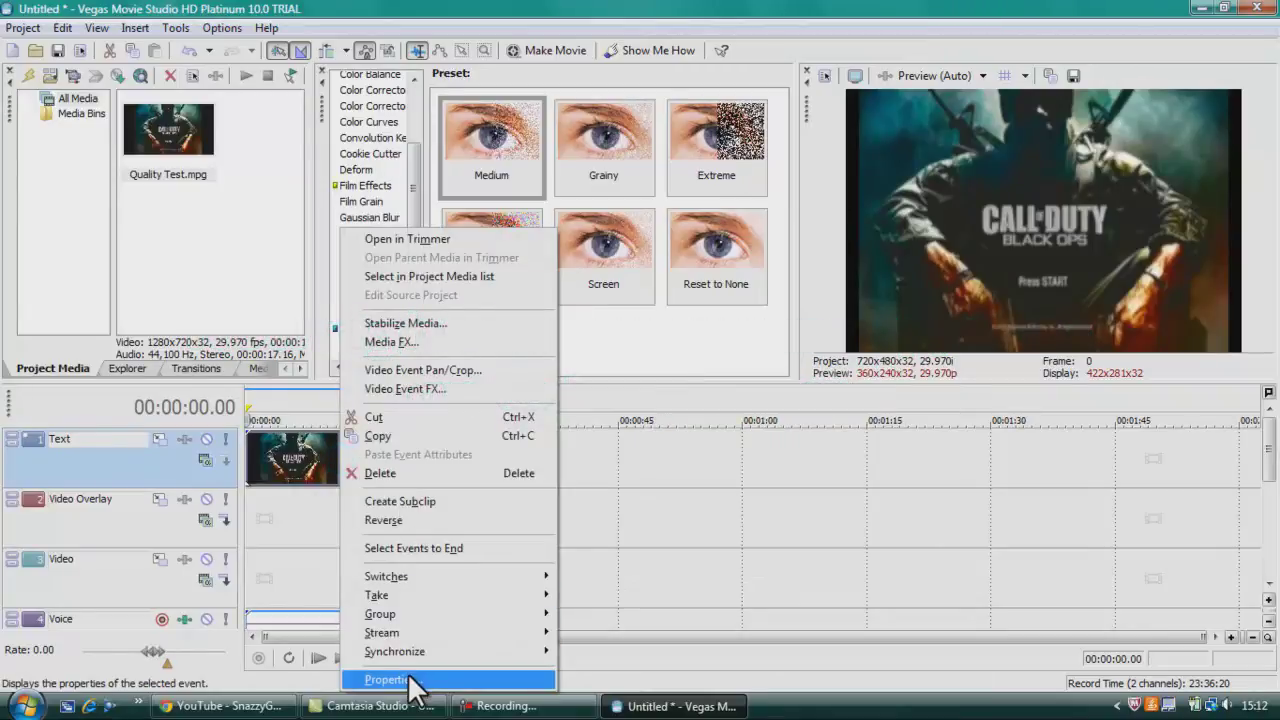
click(405, 680)
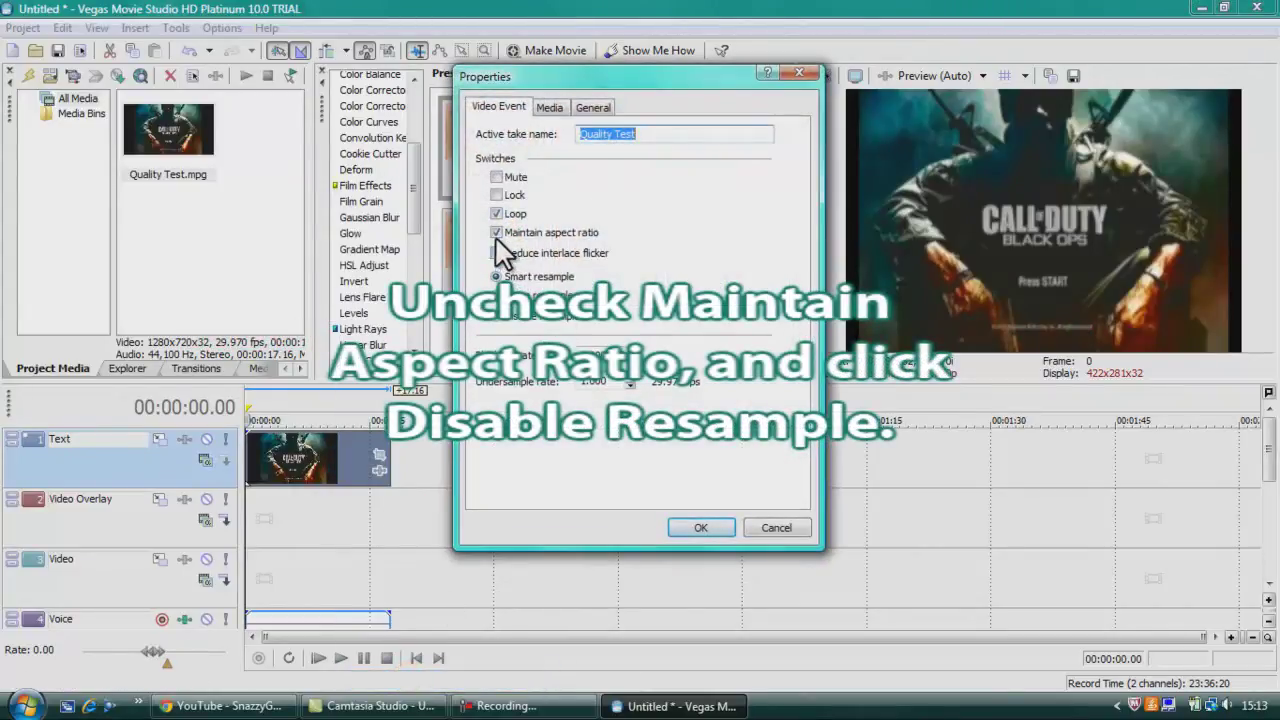
click(496, 232)
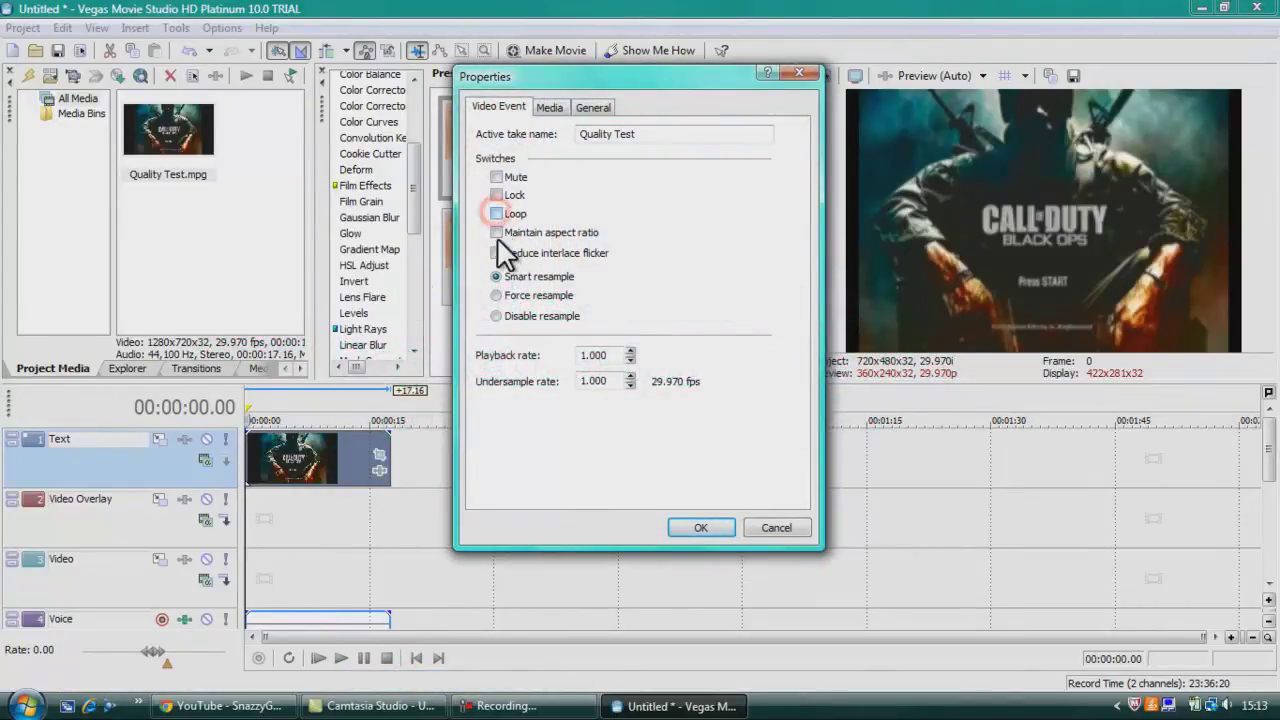
click(497, 315)
click(689, 521)
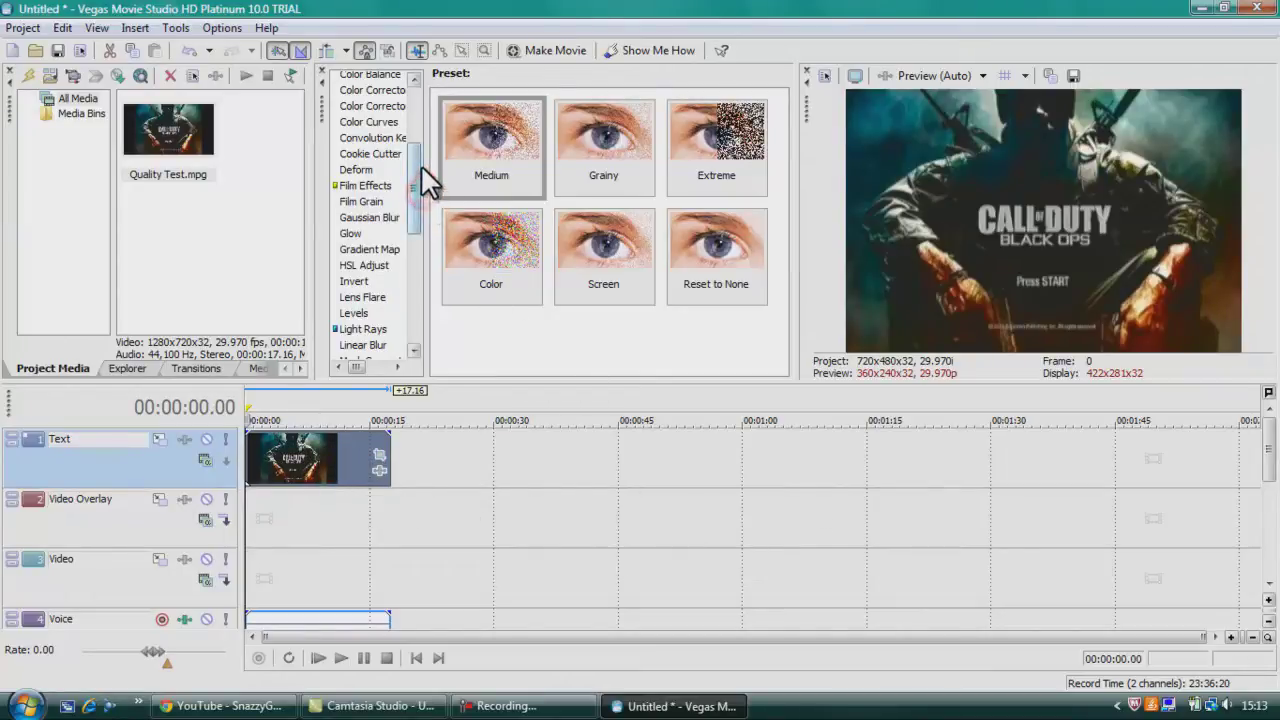
Apply the Color Corrector preset Studio RGB to Computer RGB to the clip on the Text track.
drag(417, 177, 415, 158)
click(385, 148)
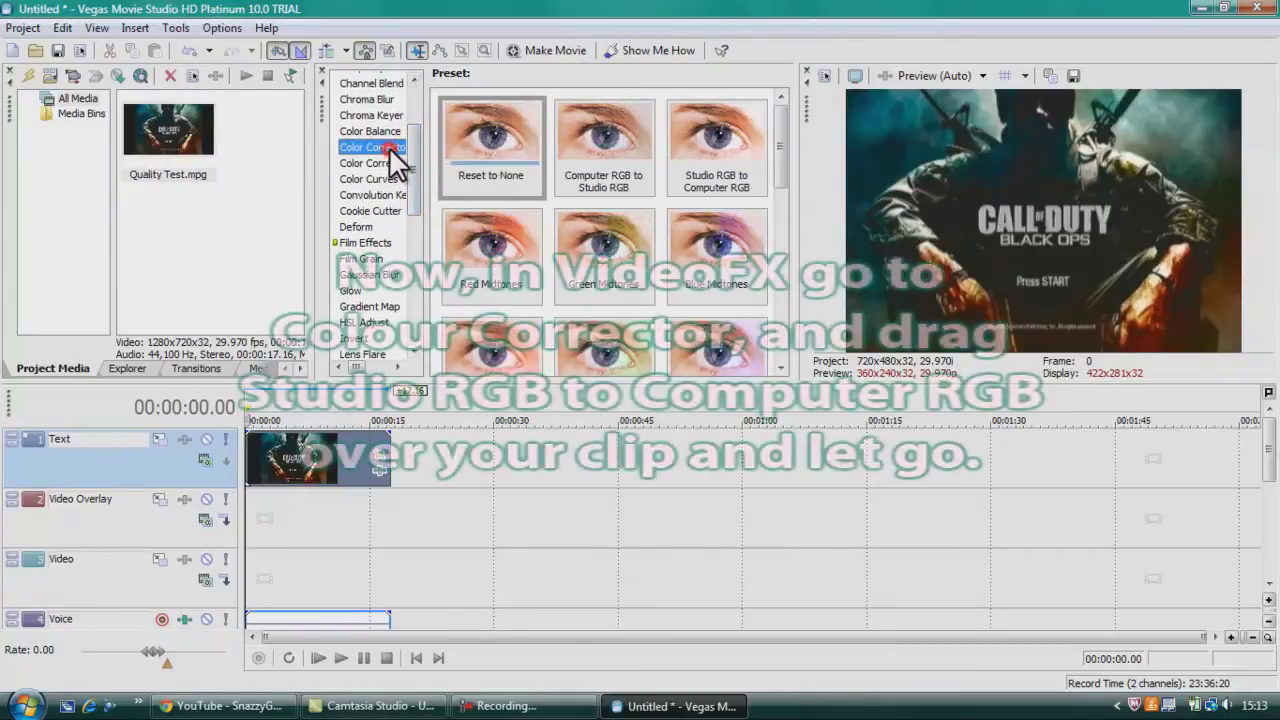
drag(733, 180, 330, 470)
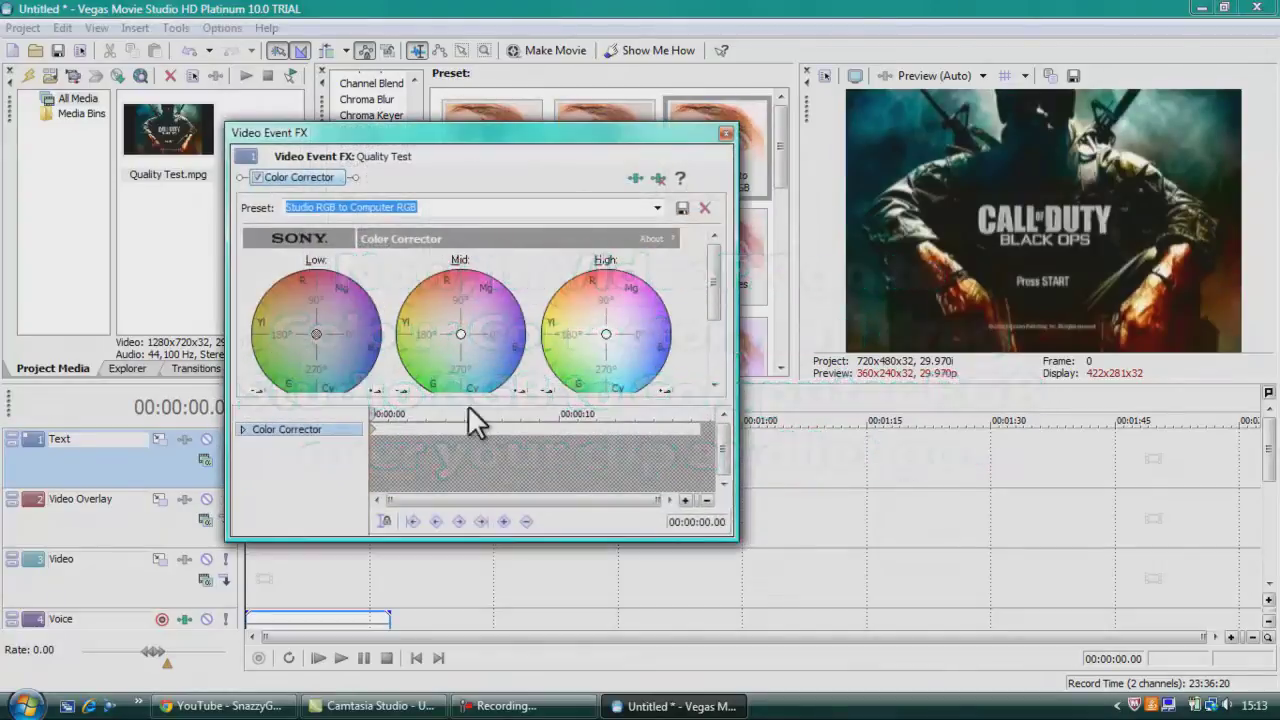
click(727, 134)
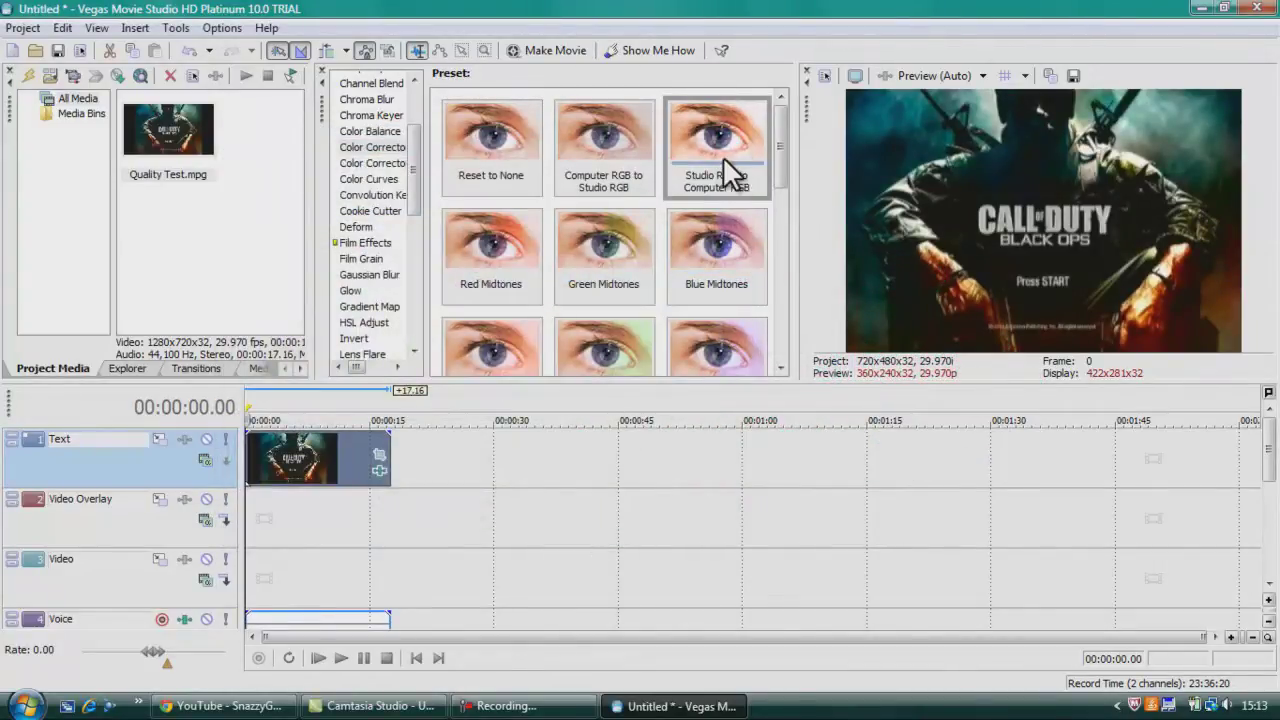
Add a second Color Corrector effect with the Studio RGB to Computer RGB preset to the clip on the Text track.
drag(723, 156, 343, 467)
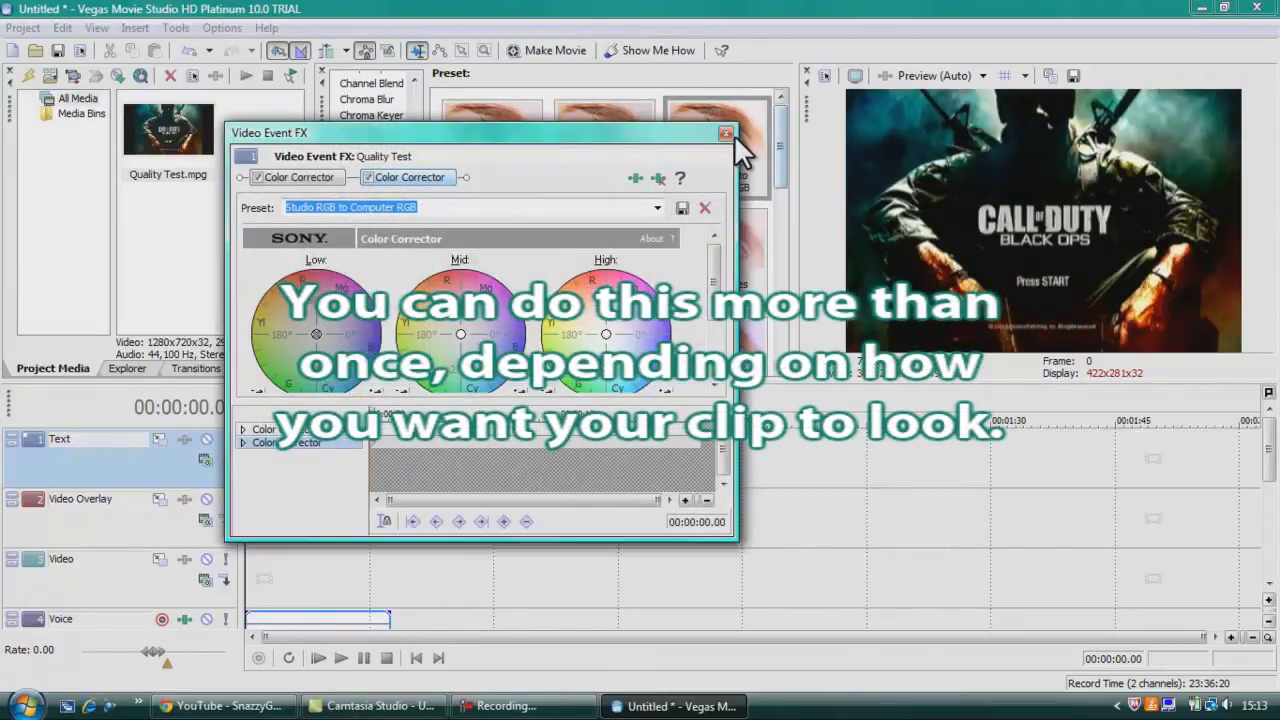
click(728, 134)
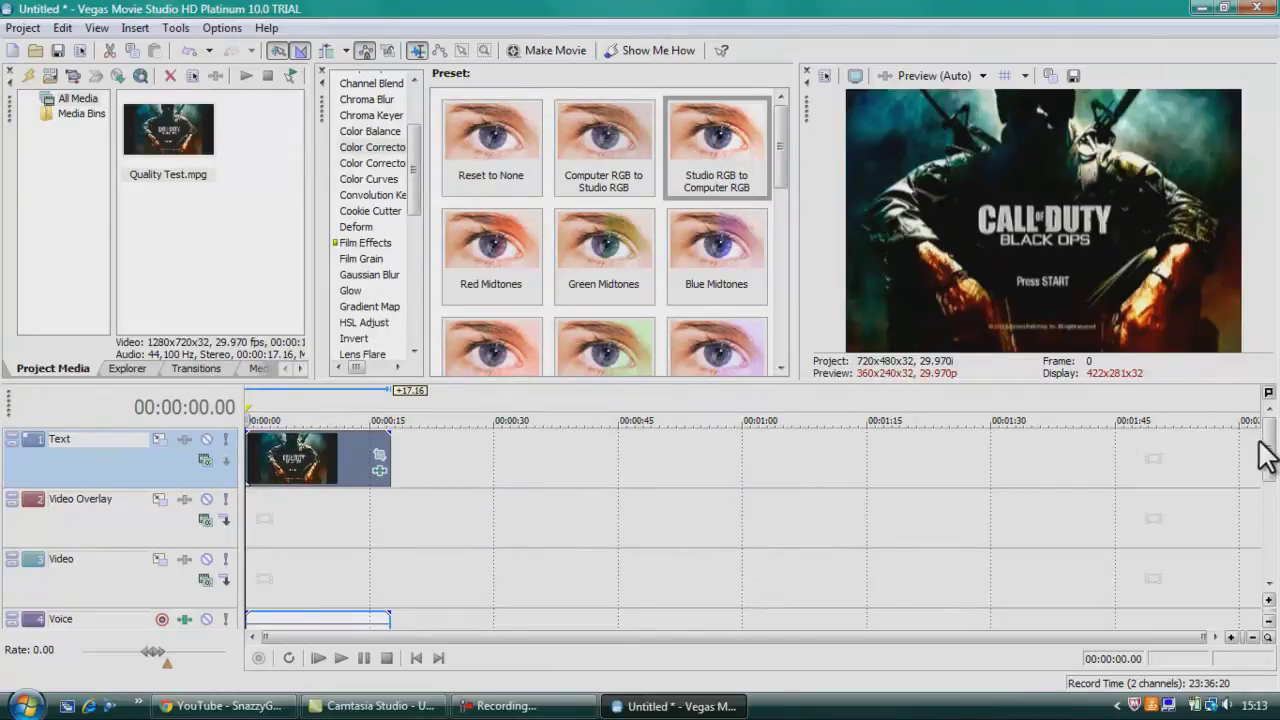
Move the clip from the Text track to the start of the Video track and play the project from the beginning.
drag(1266, 486, 1268, 429)
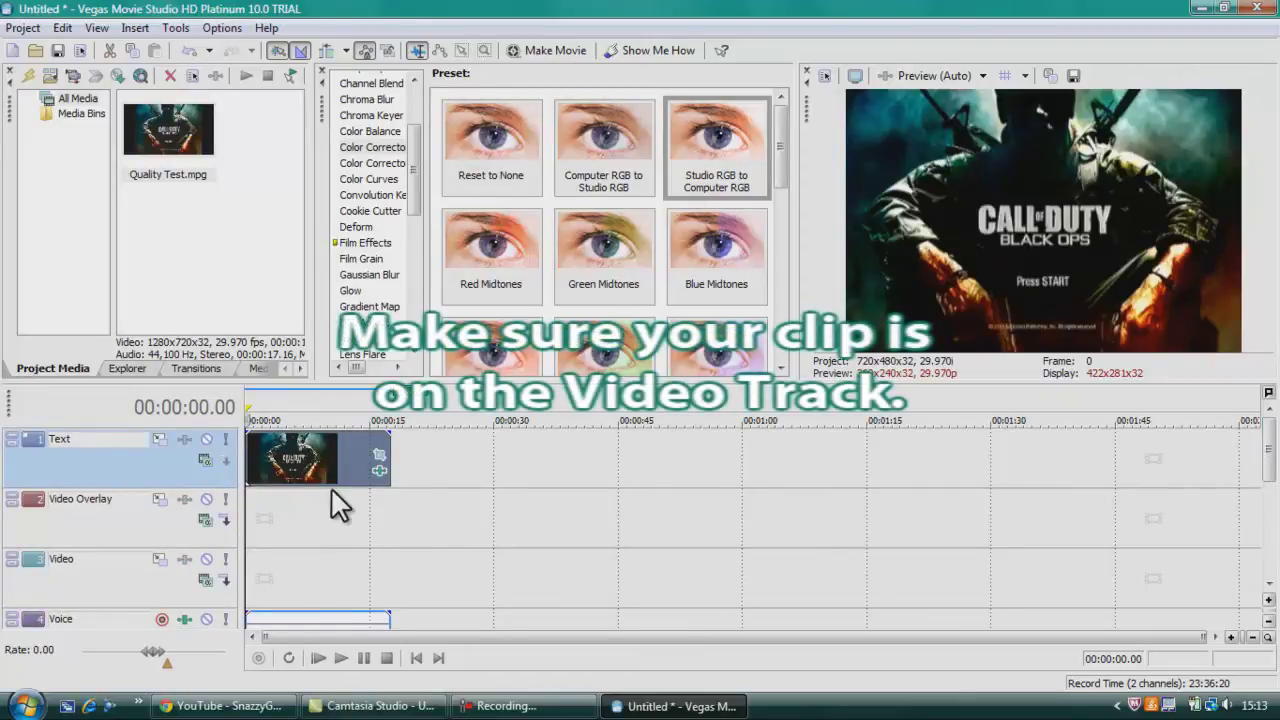
drag(307, 463, 300, 575)
click(445, 535)
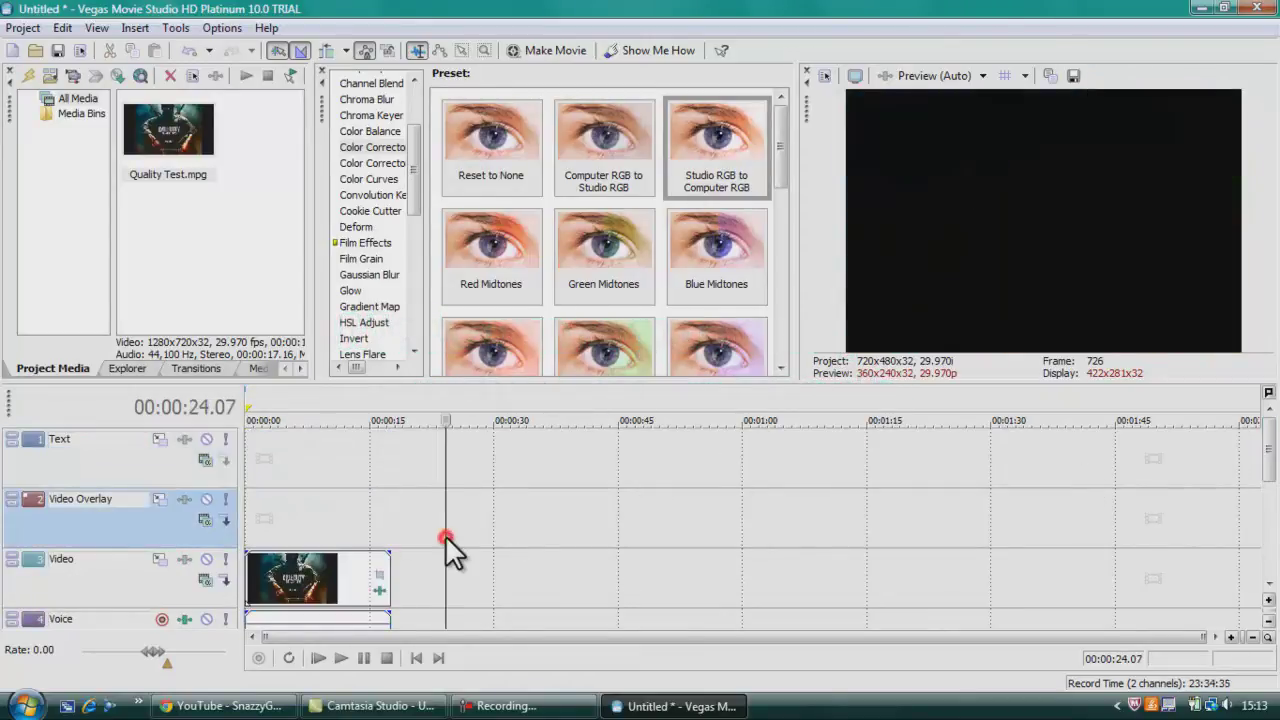
click(1266, 465)
drag(1268, 500, 1266, 509)
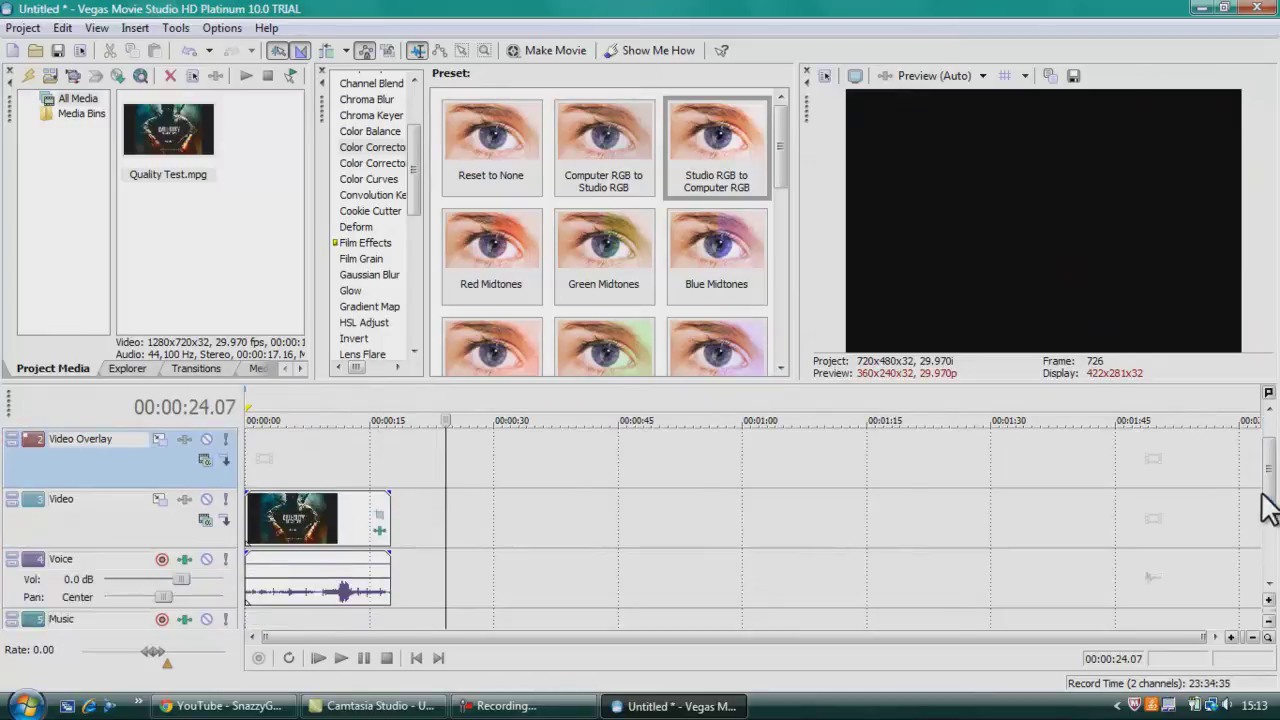
click(316, 658)
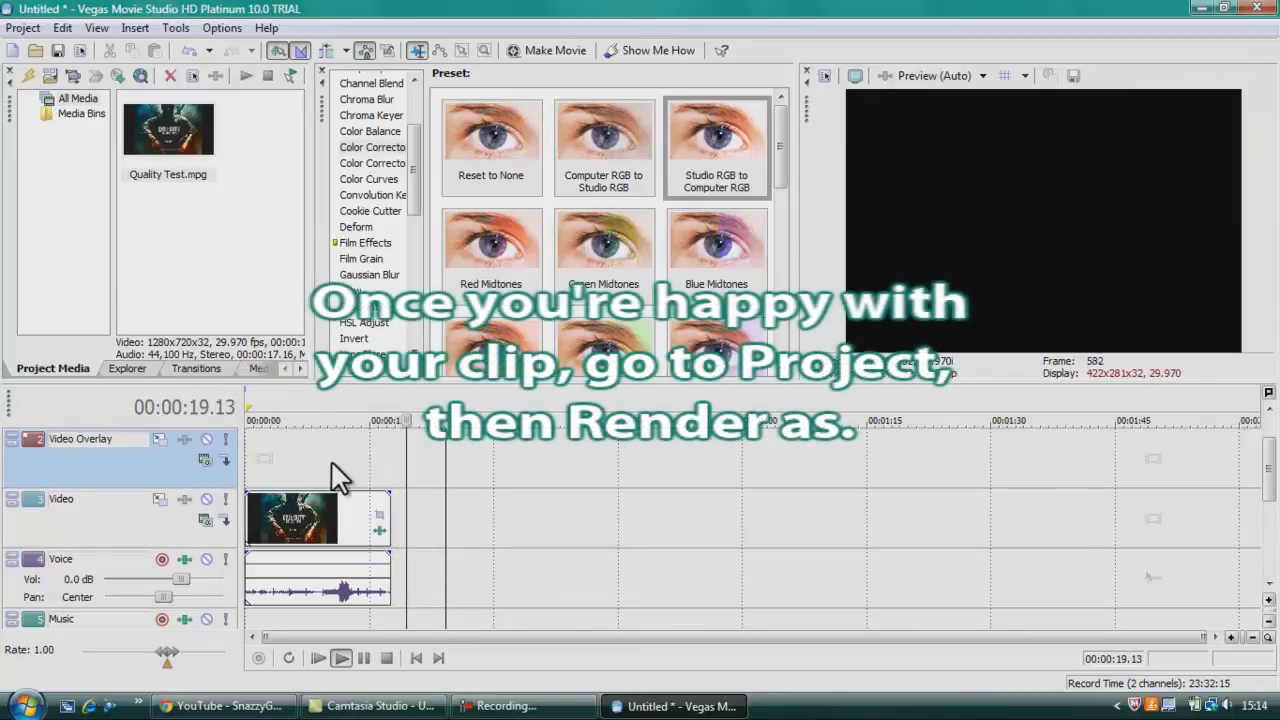
Set up a project render named Quality Test EzCap116 with the file type Windows Media Video V11 (*.wmv).
click(22, 27)
click(47, 180)
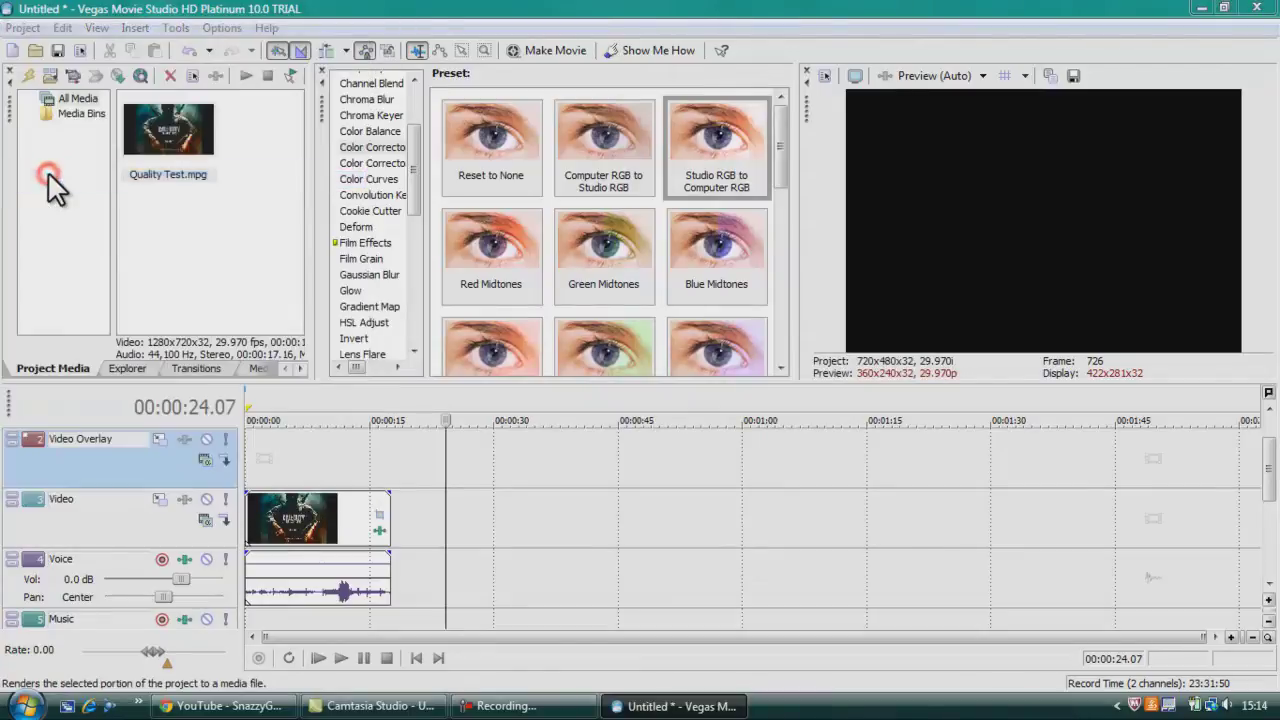
key(BackSpace)
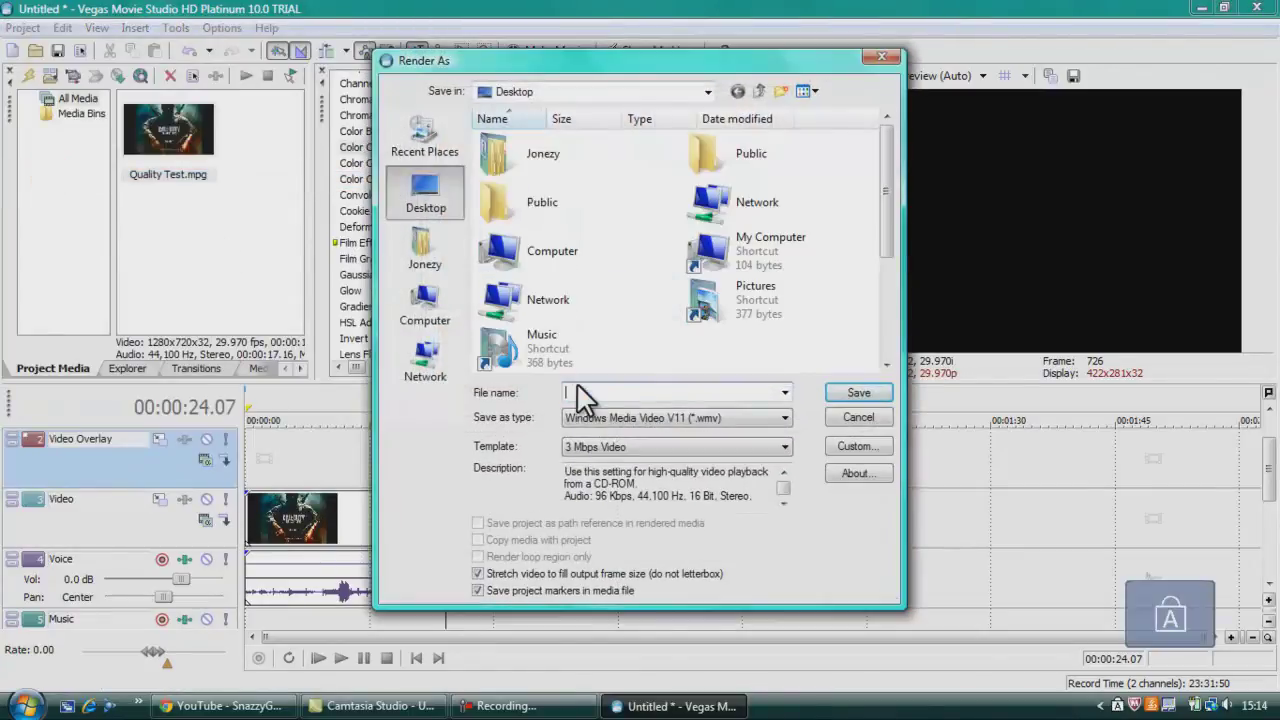
text(Qu)
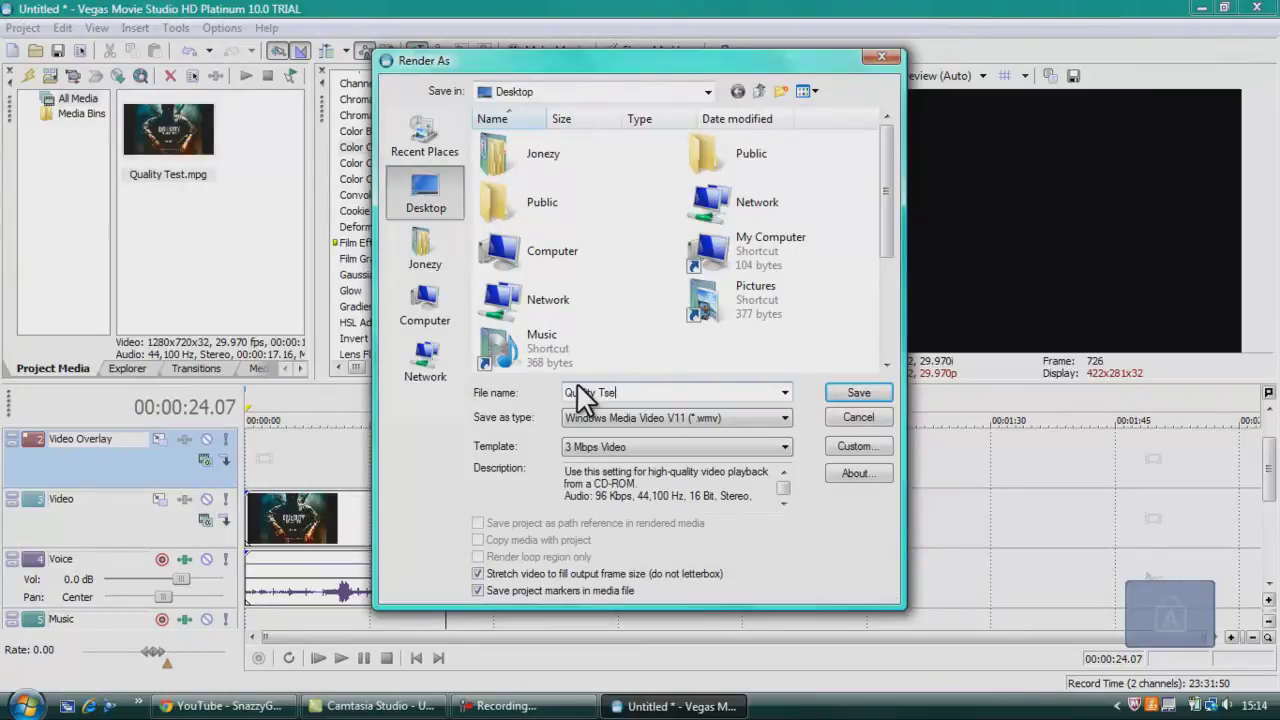
text(ality Test Ez)
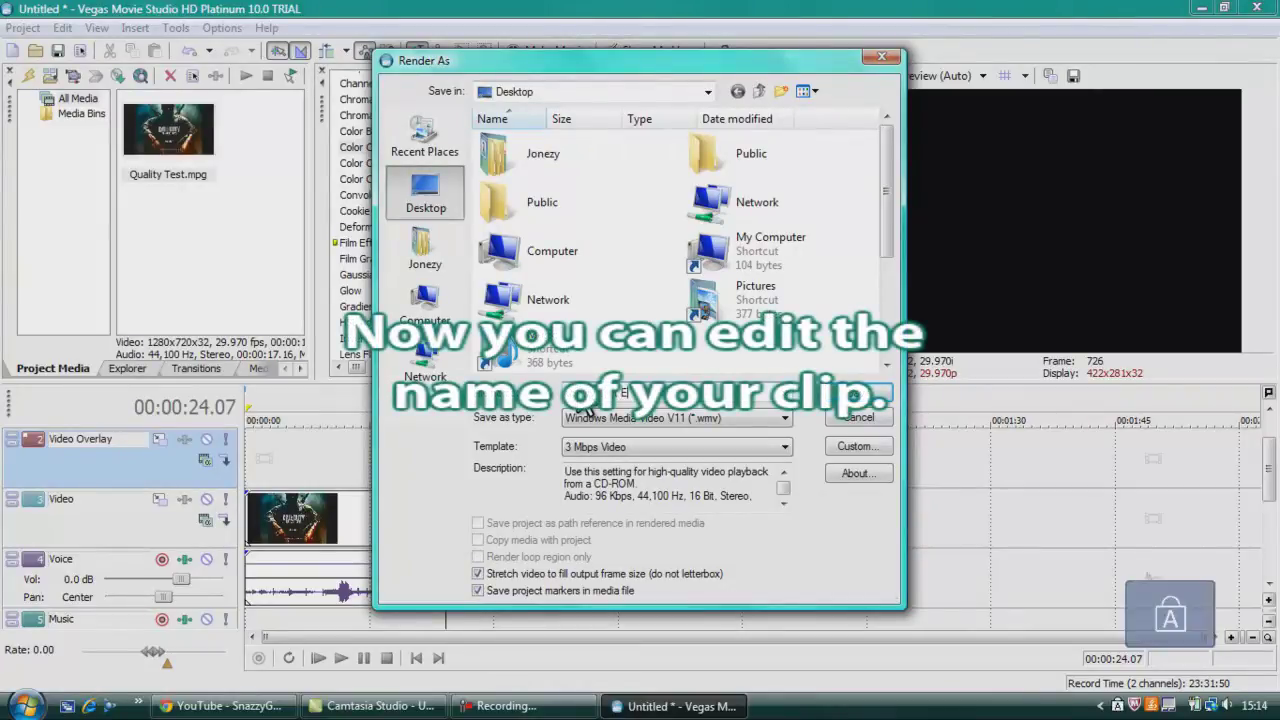
text(Co)
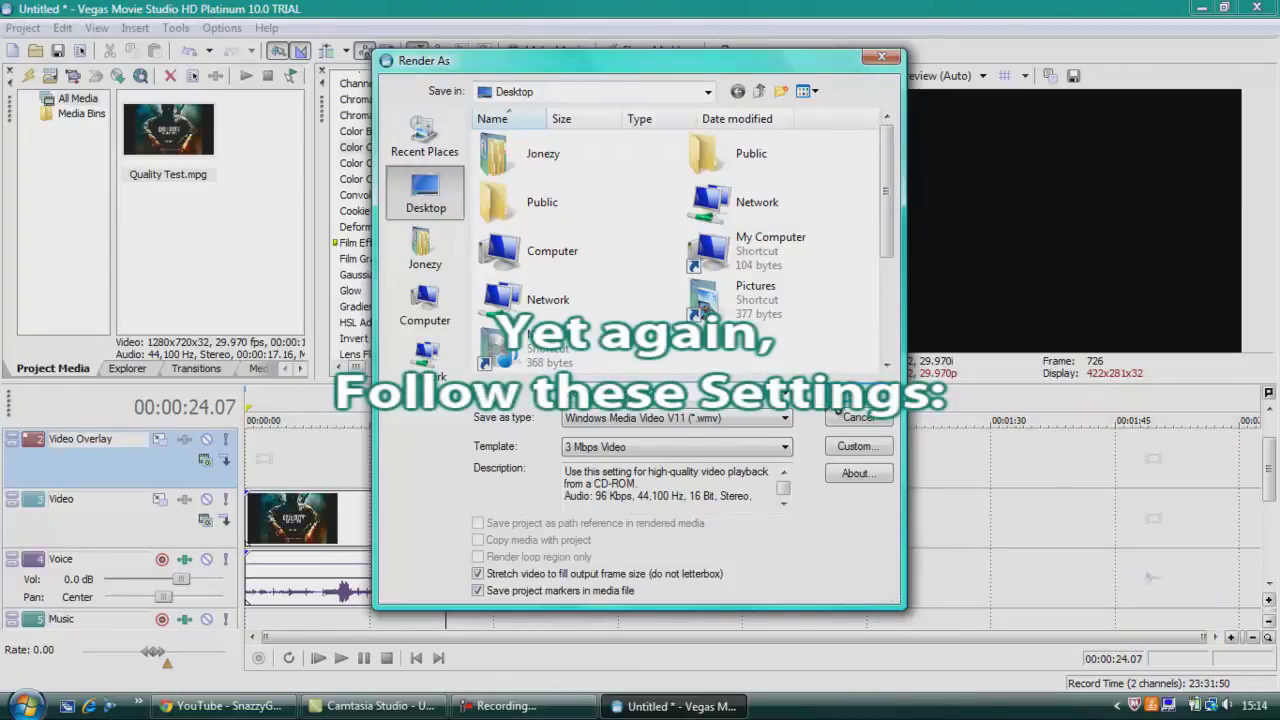
click(748, 418)
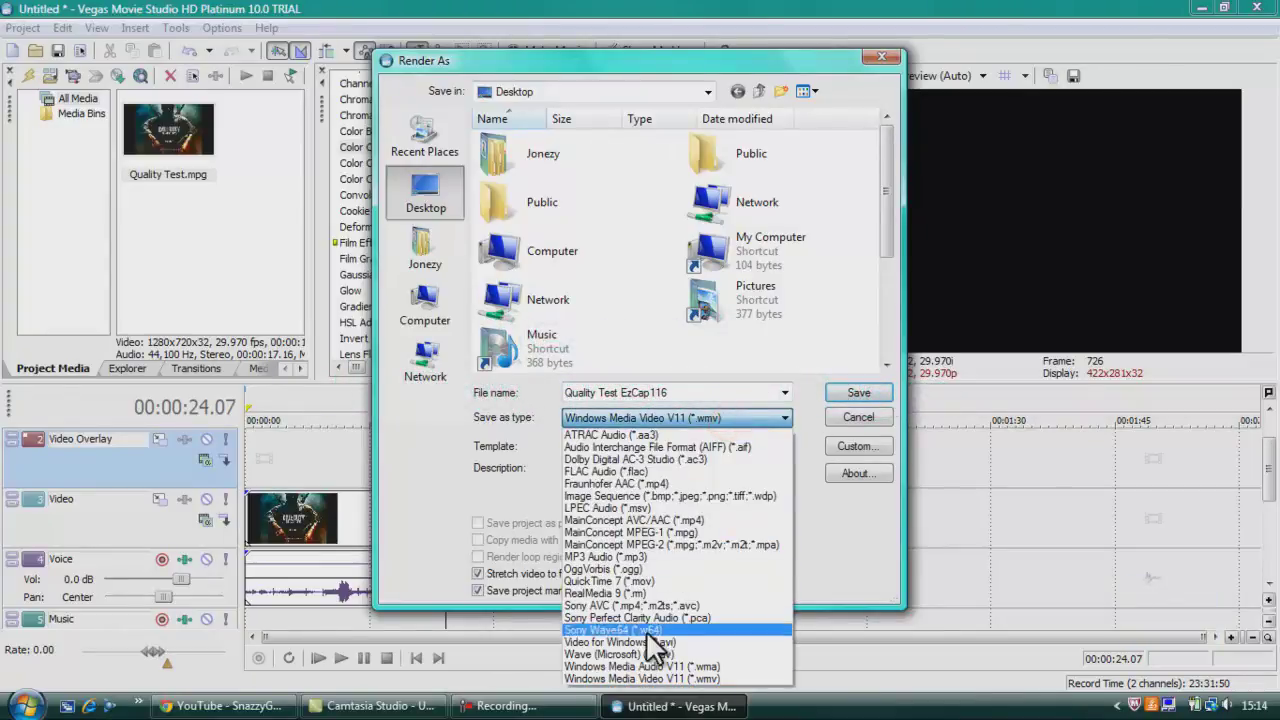
click(640, 679)
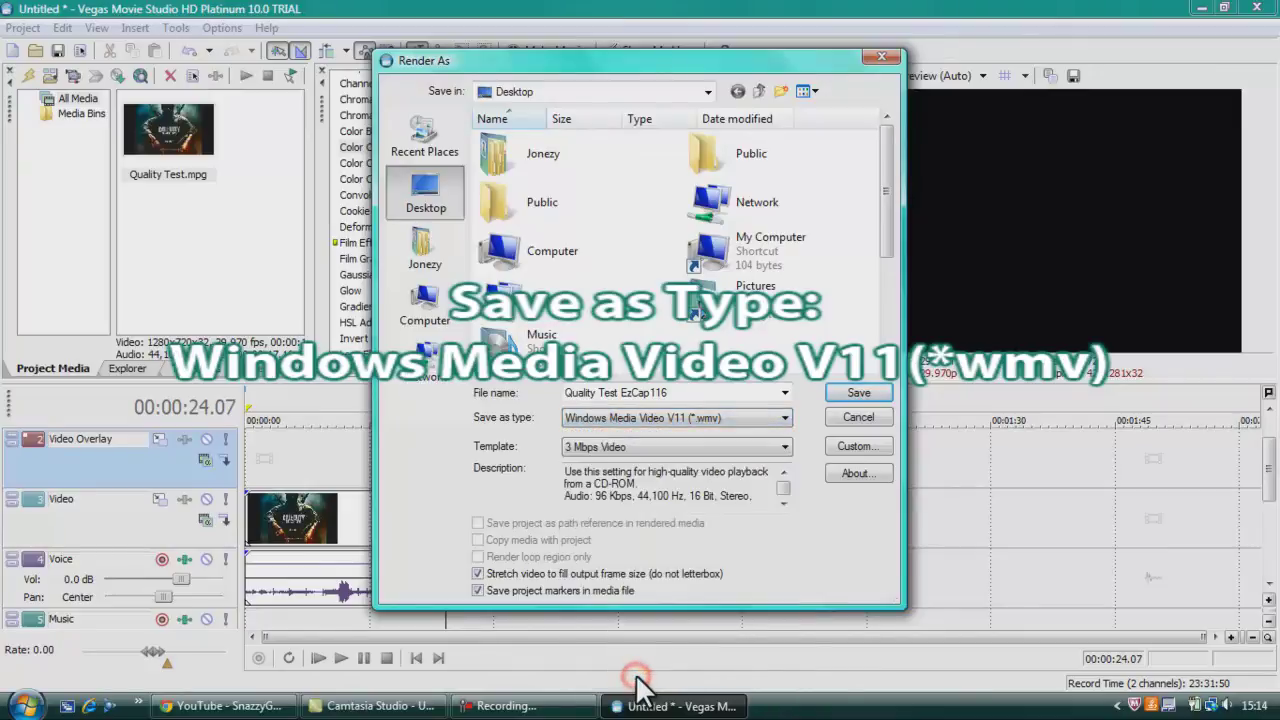
Customize the 3 Mbps Video template with the image size High definition (1280x720).
click(857, 442)
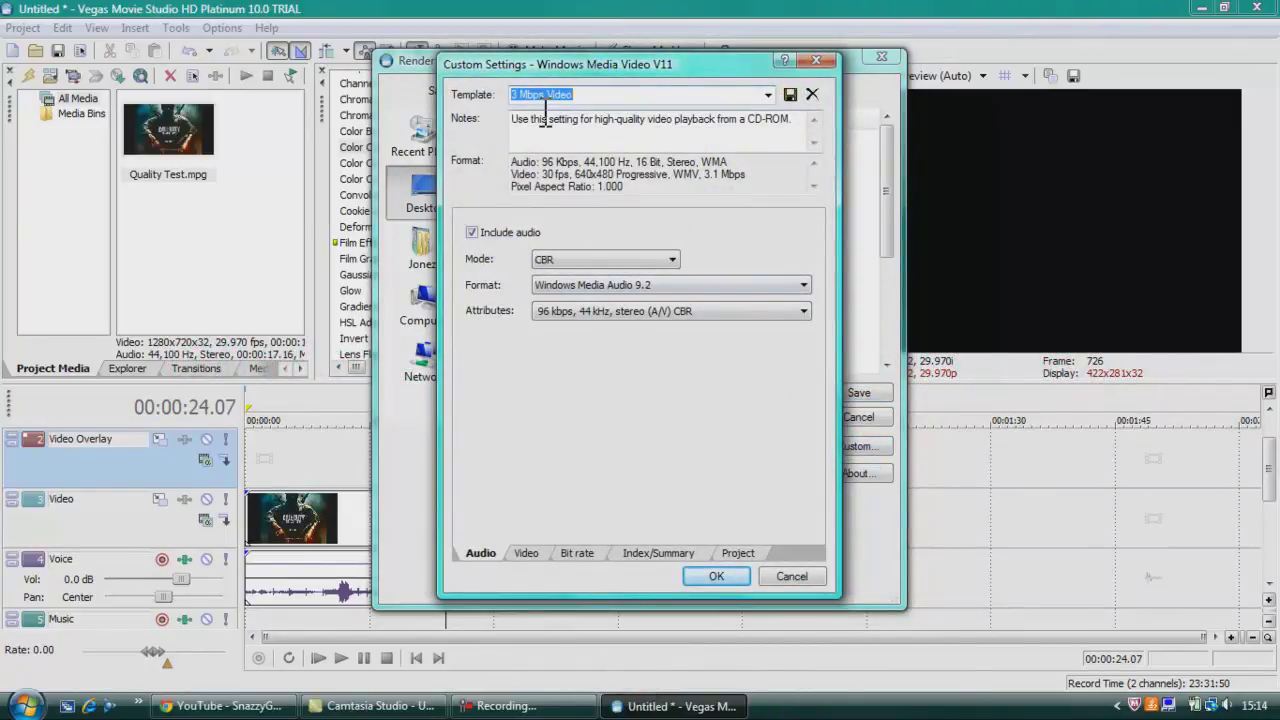
click(524, 552)
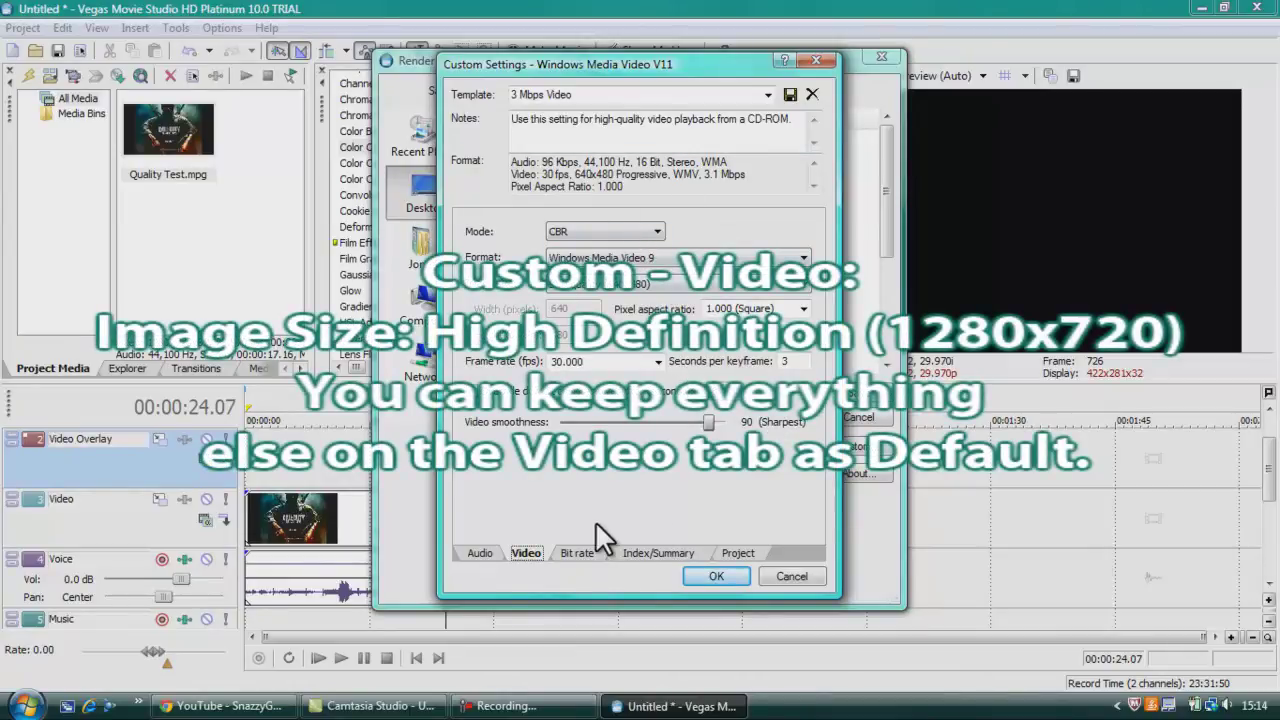
click(660, 283)
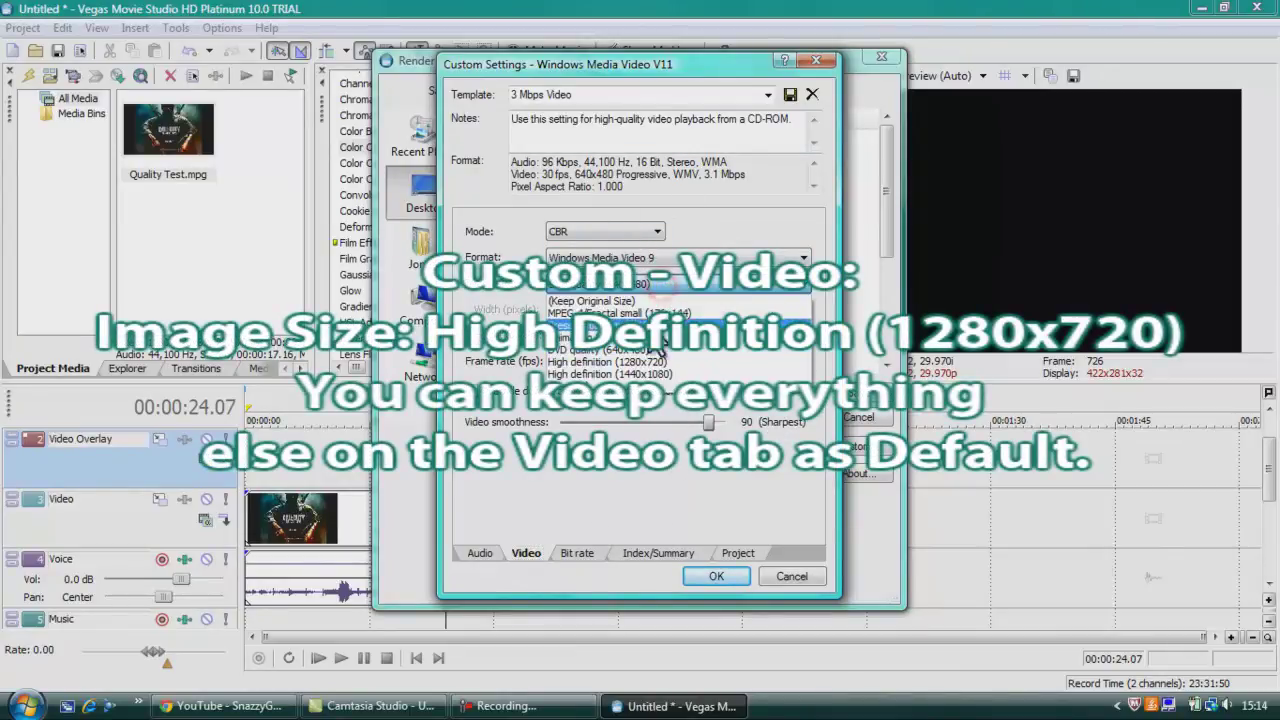
click(645, 362)
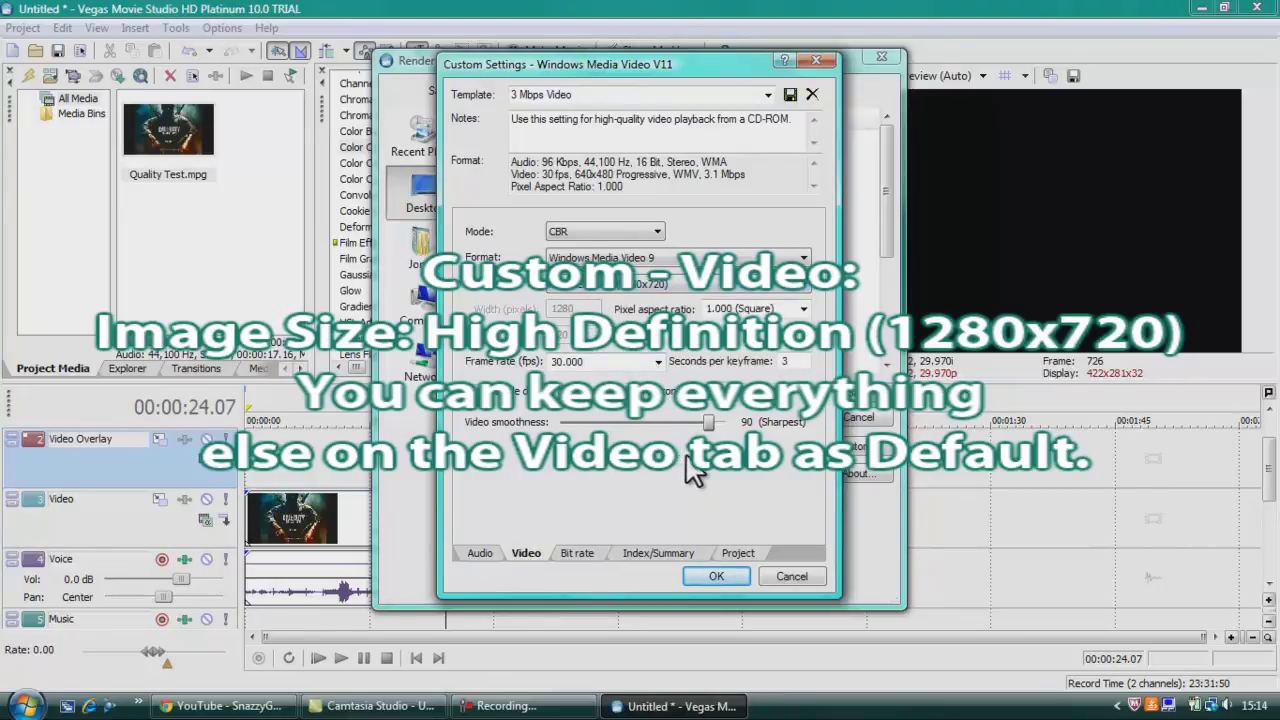
Set the custom template's video rendering quality to Best and render the project to the desktop.
click(578, 553)
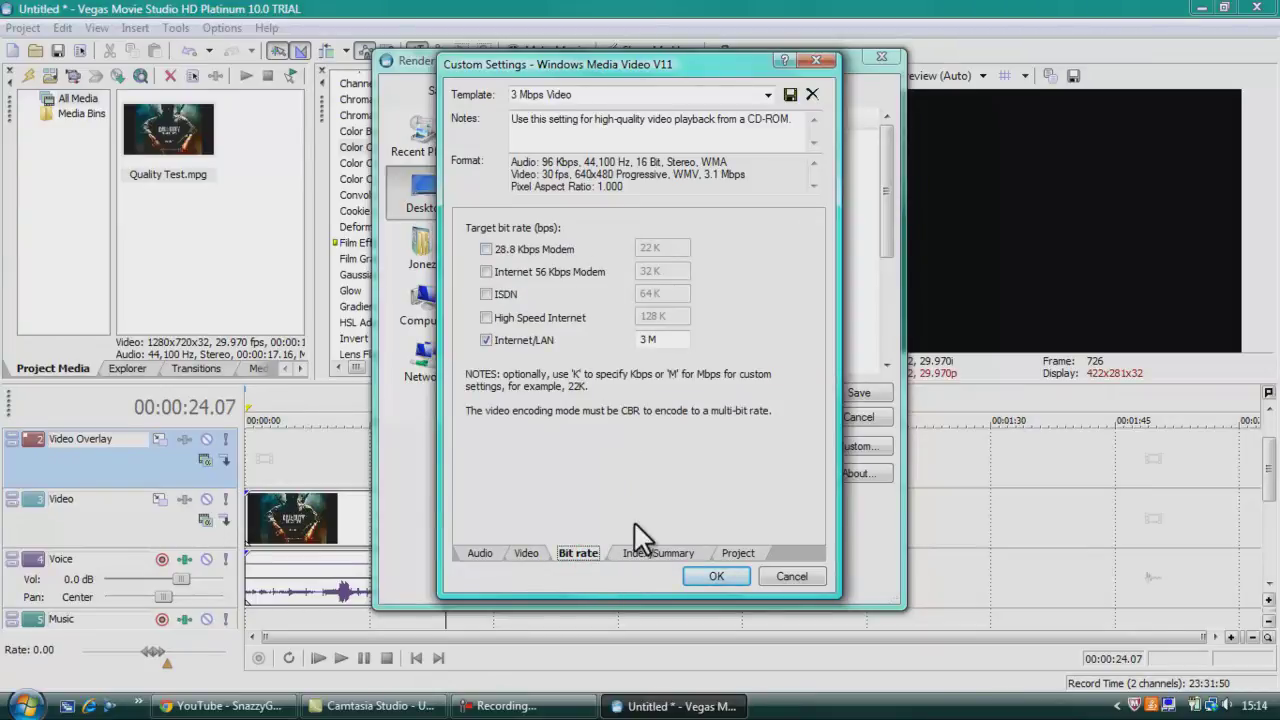
click(634, 552)
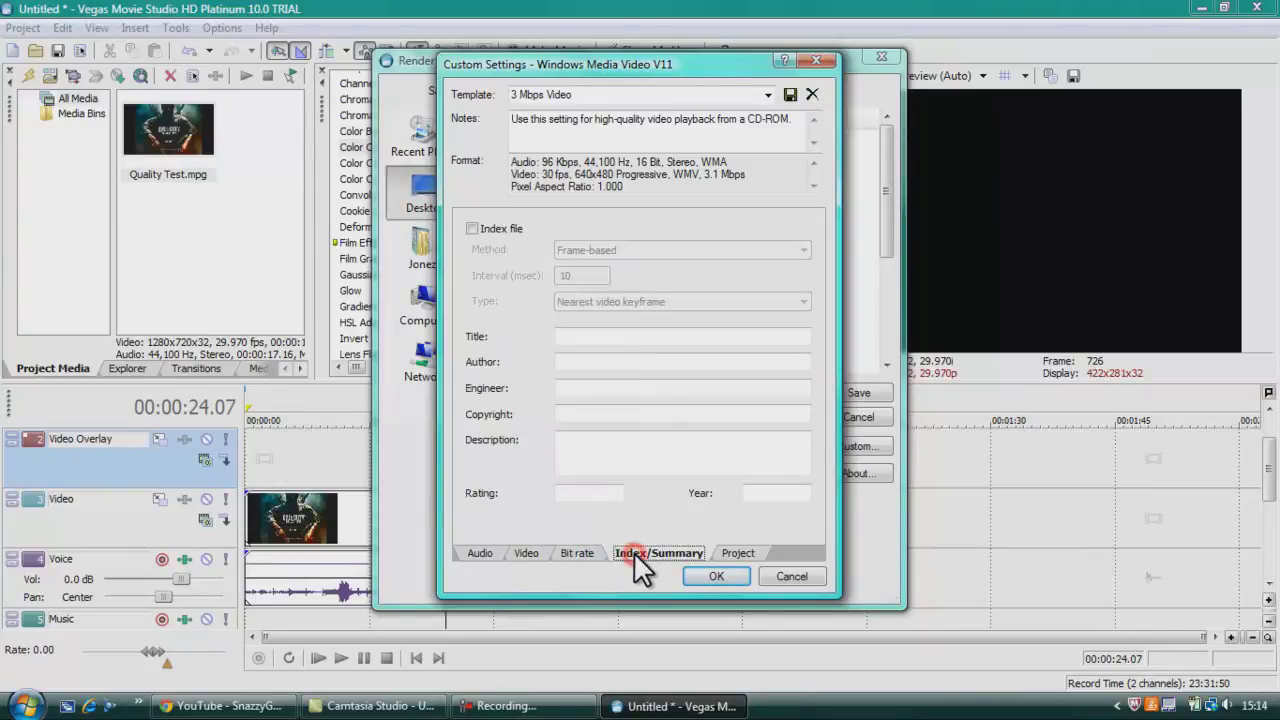
click(738, 553)
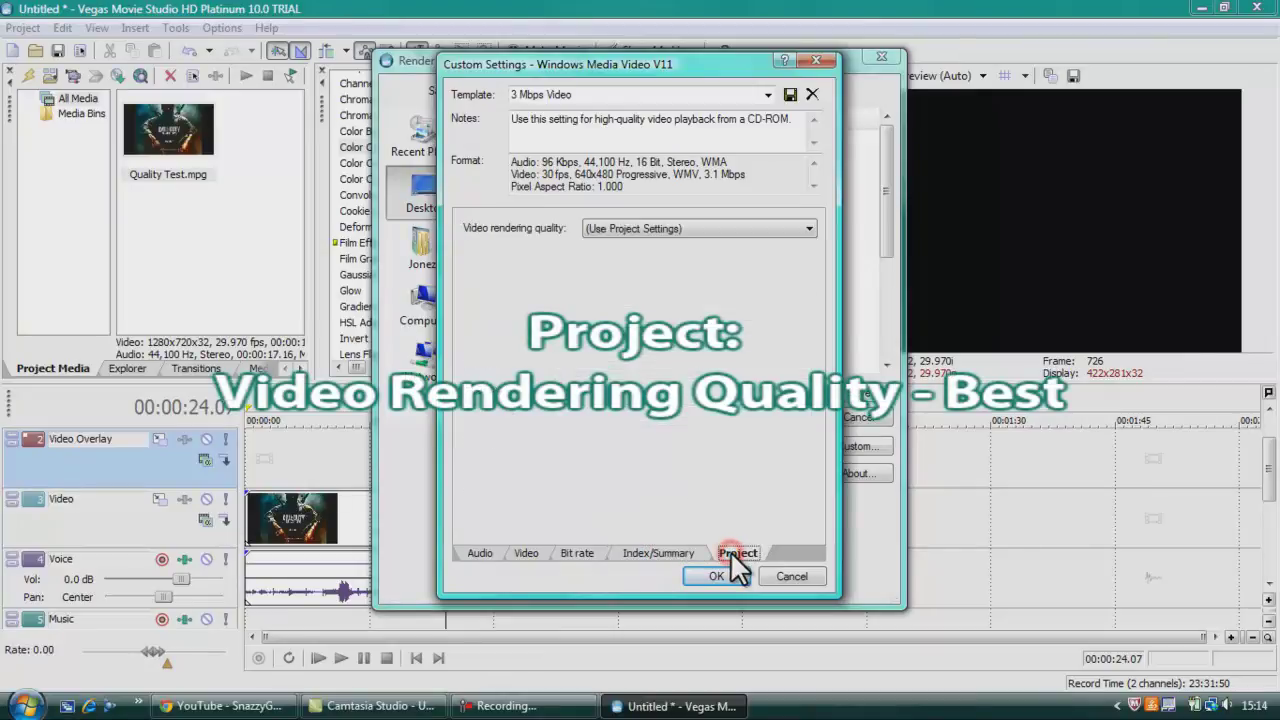
click(636, 228)
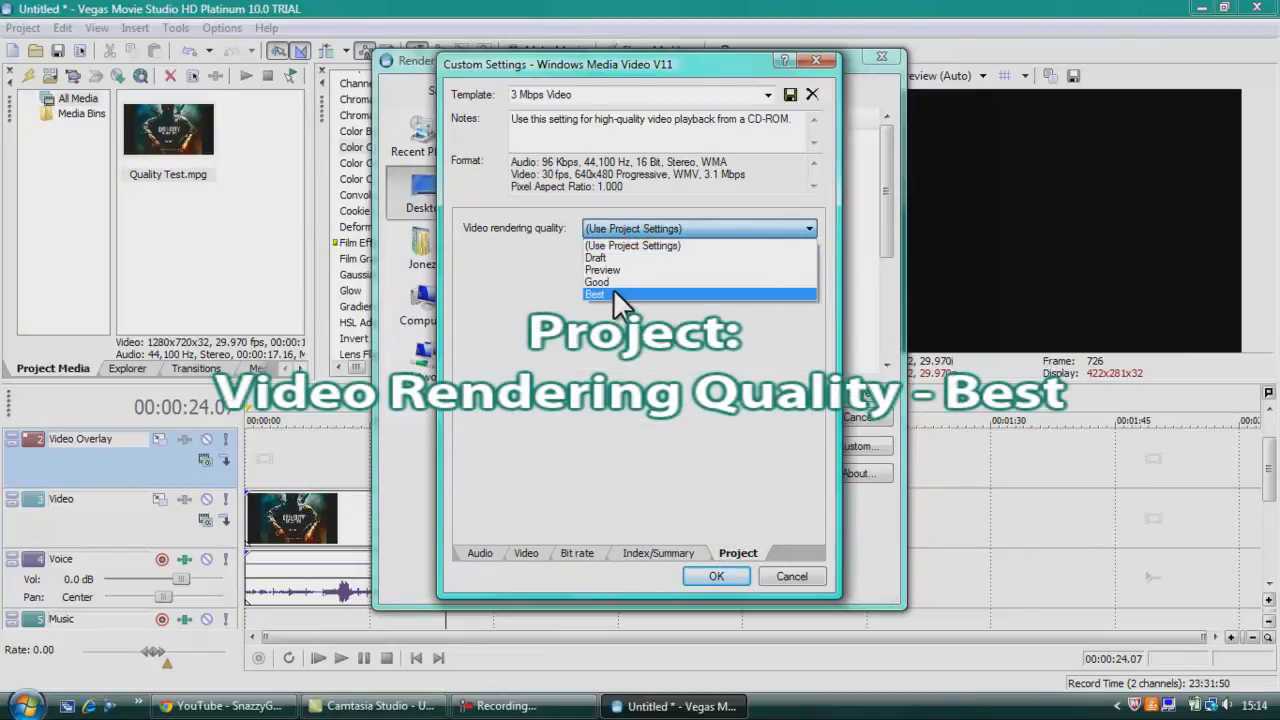
click(614, 292)
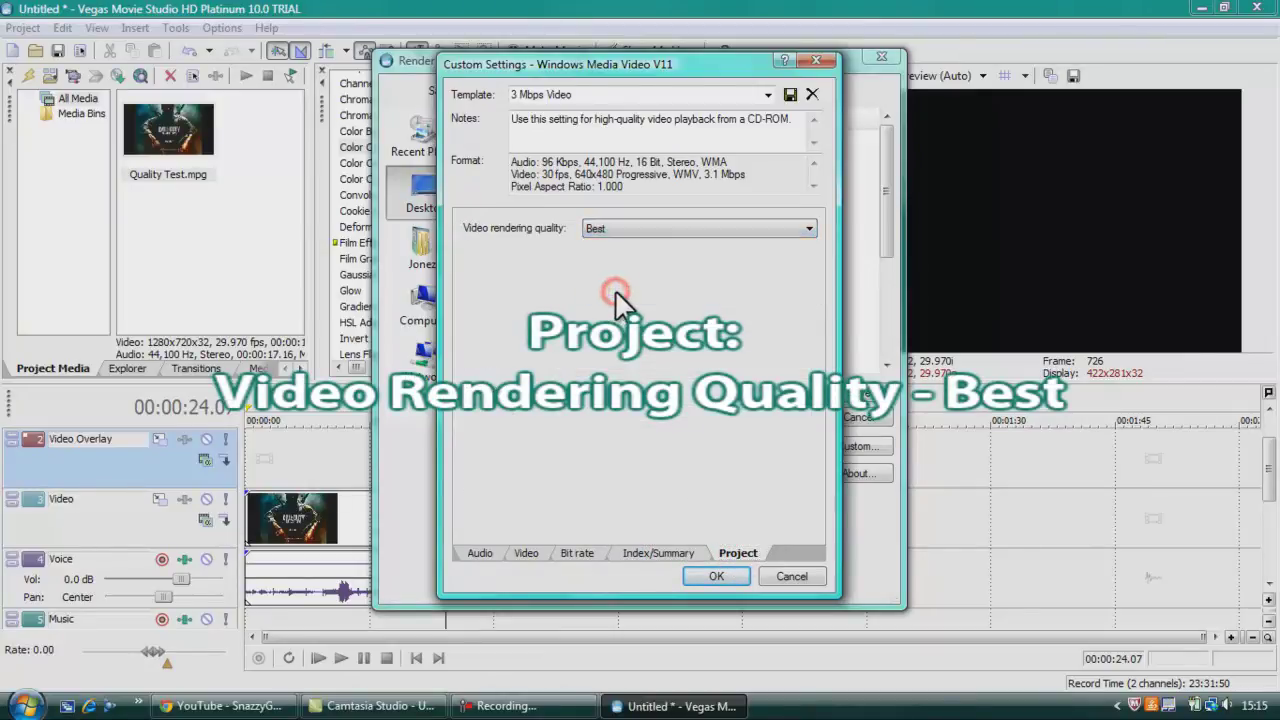
click(525, 556)
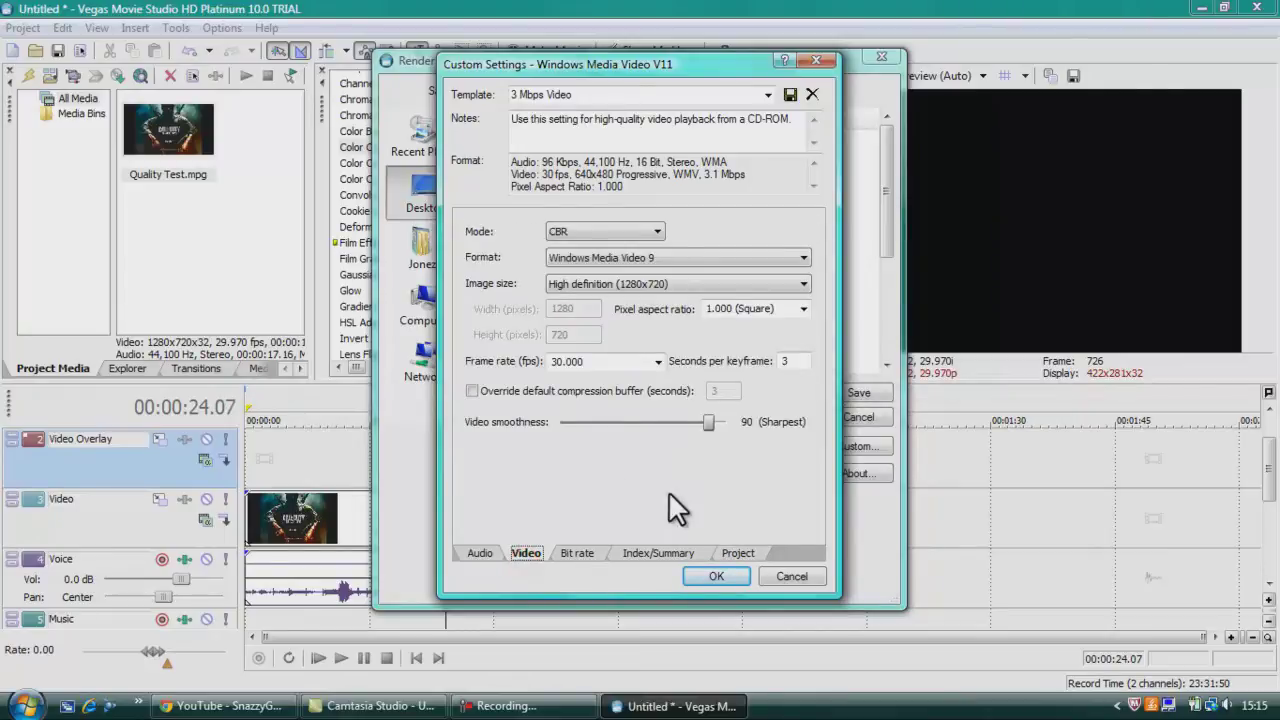
click(707, 577)
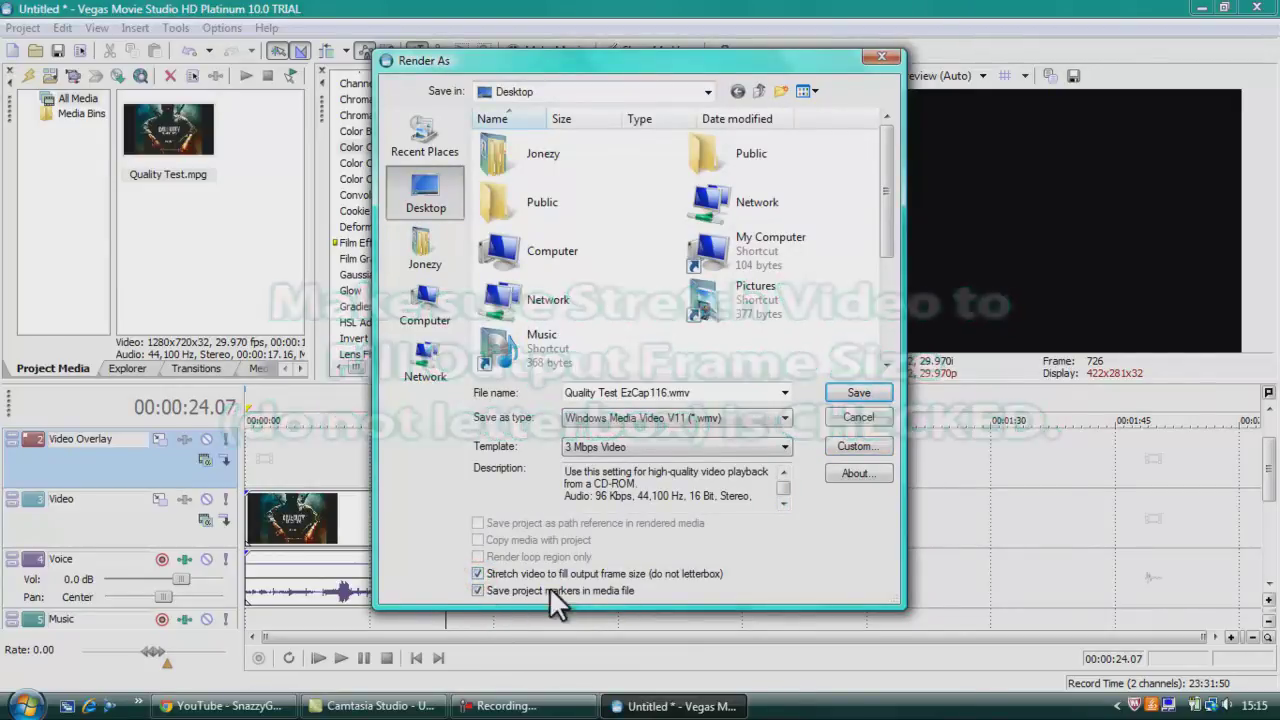
click(843, 392)
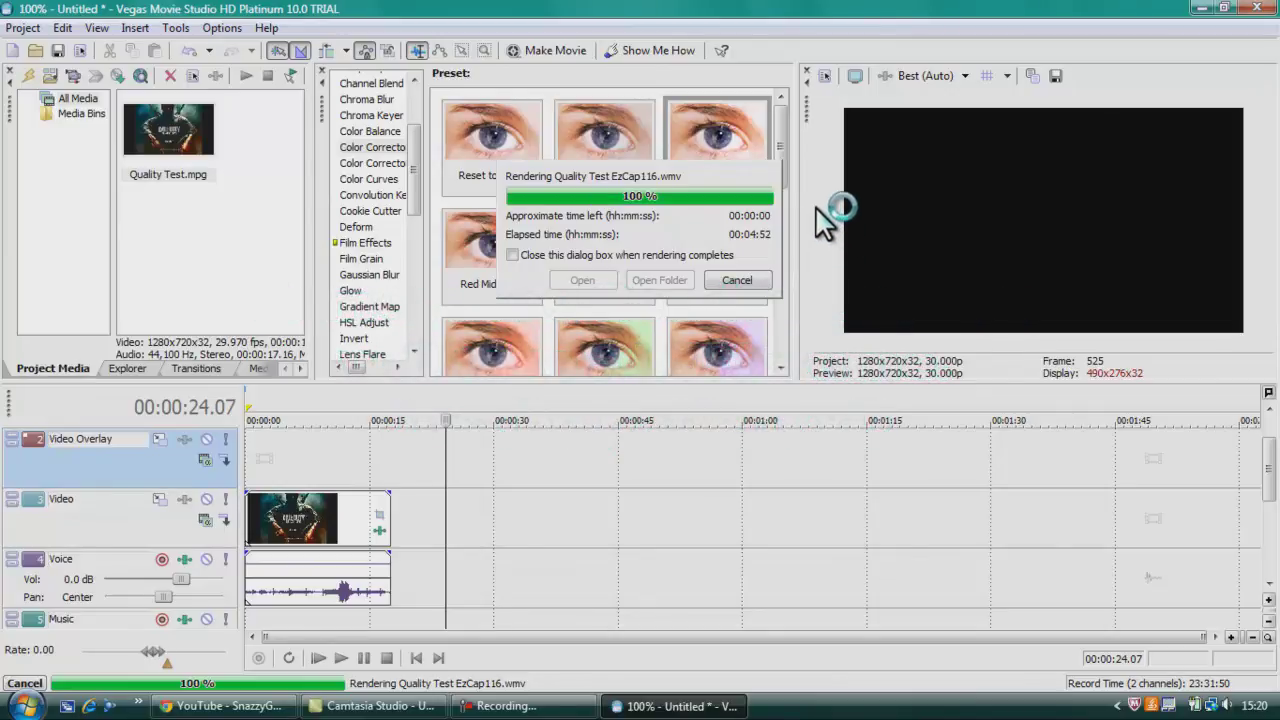
Switch to the desktop, move the Quality Test EzCap116 file to an empty area and open it.
click(645, 707)
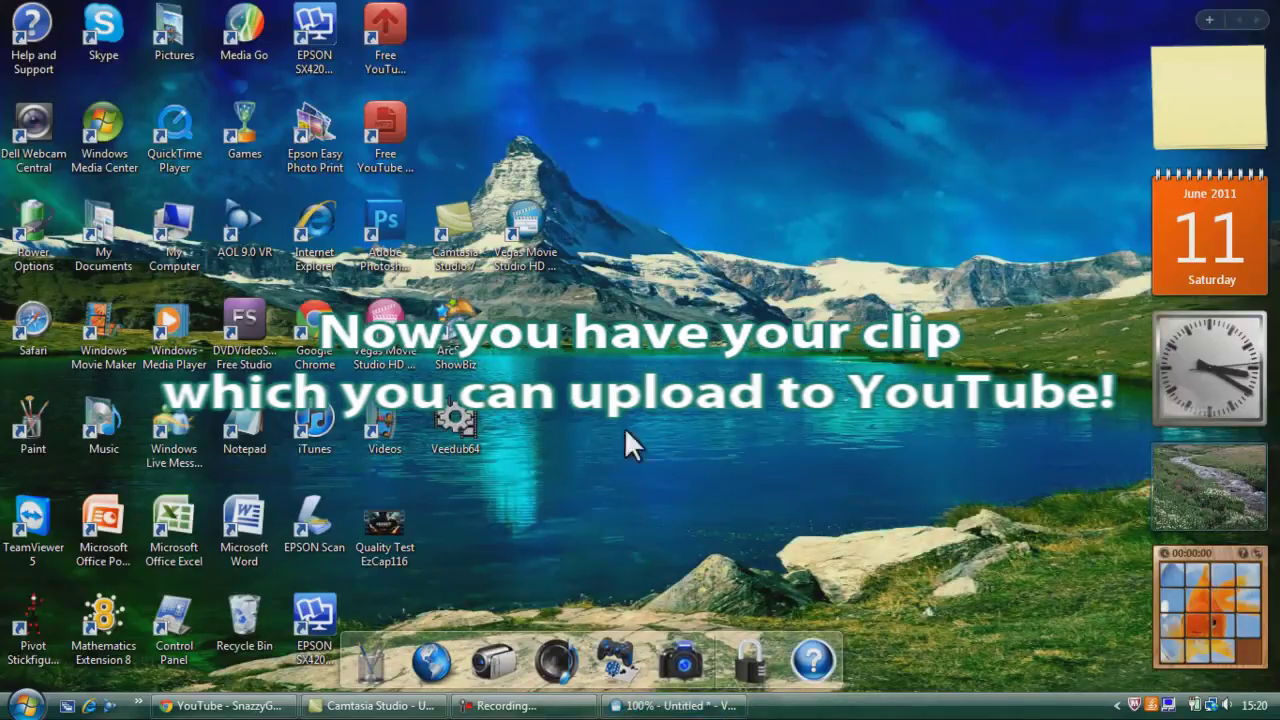
drag(391, 533, 620, 343)
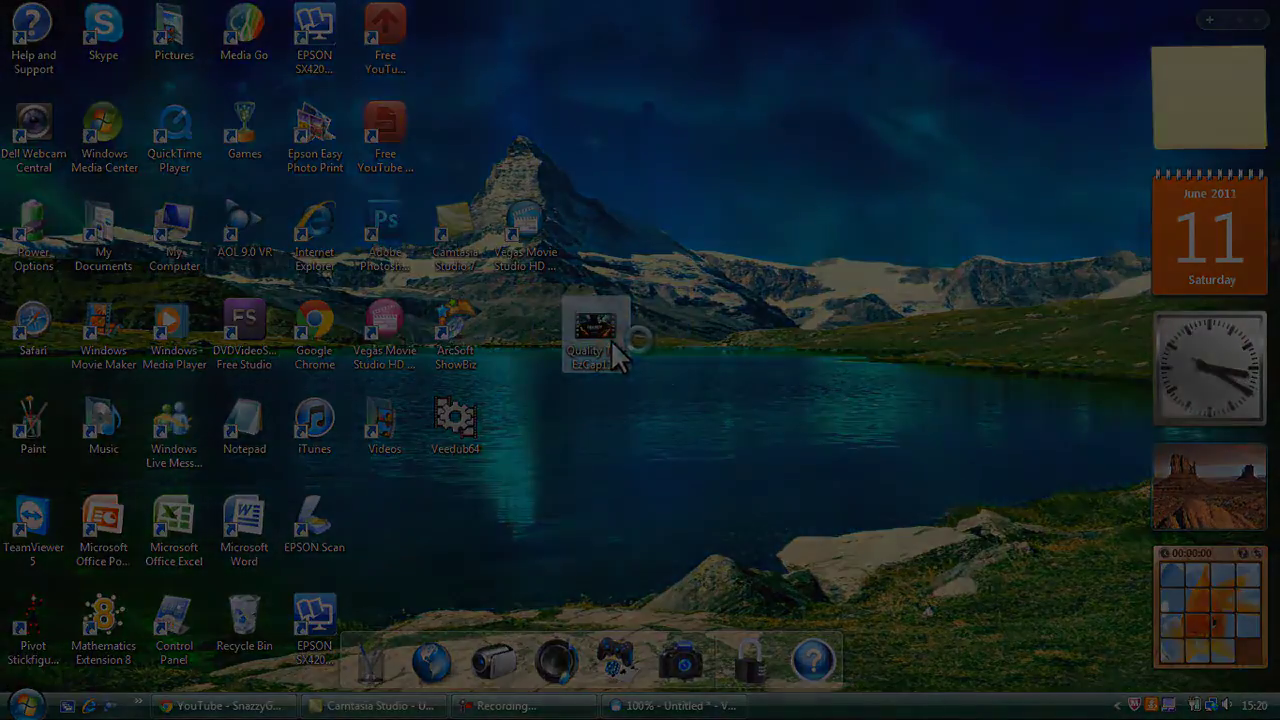
double_click(612, 340)
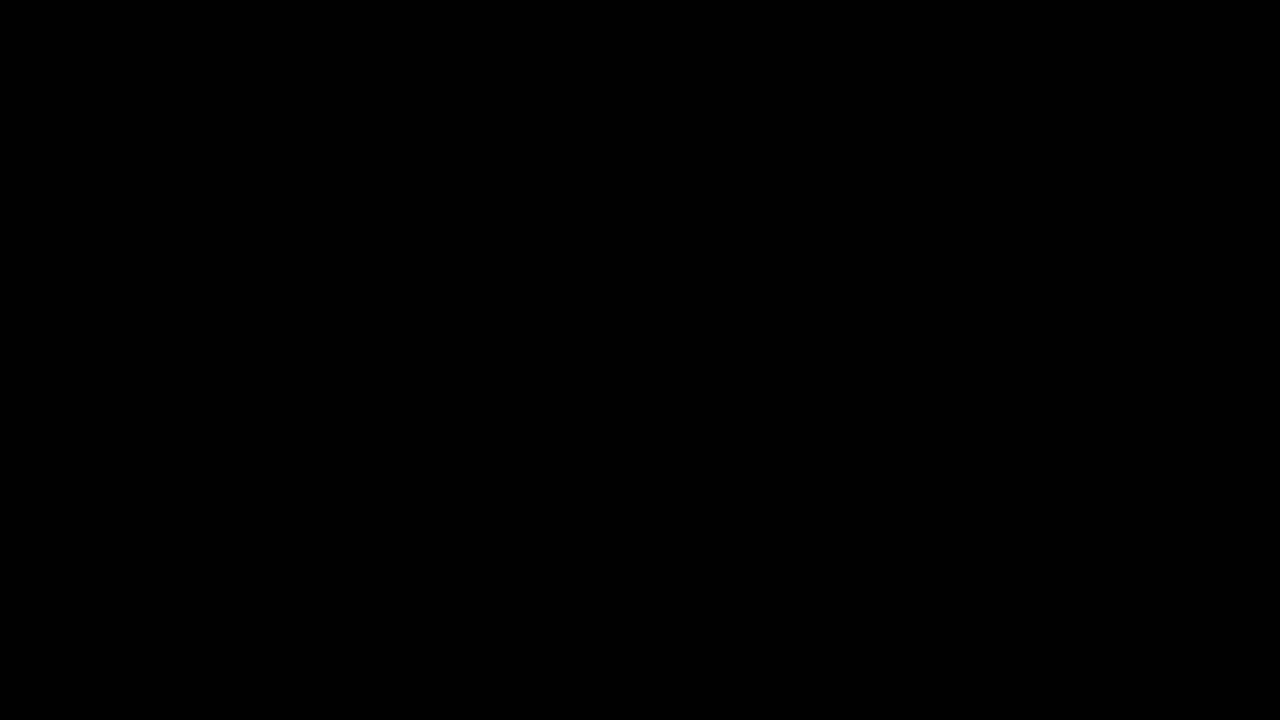